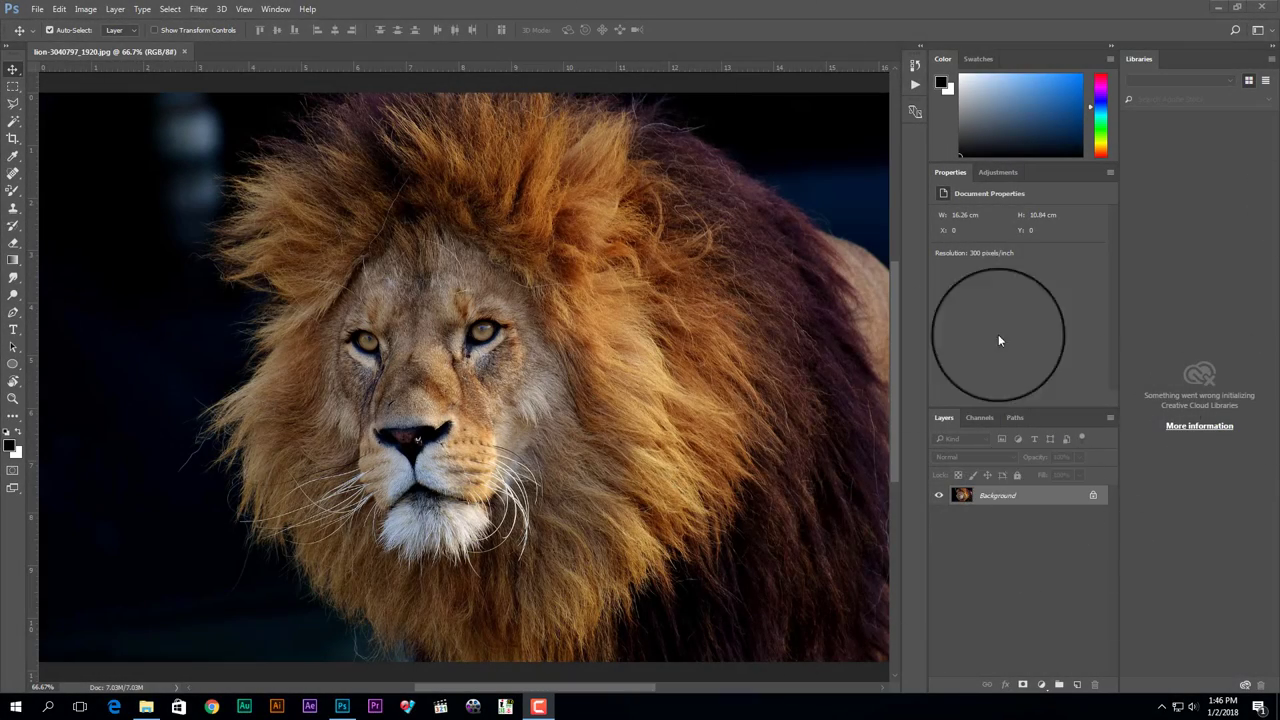
- Convert the locked Background layer into an editable layer named Layer 0
double_click(1080, 496)
left_click(755, 231)
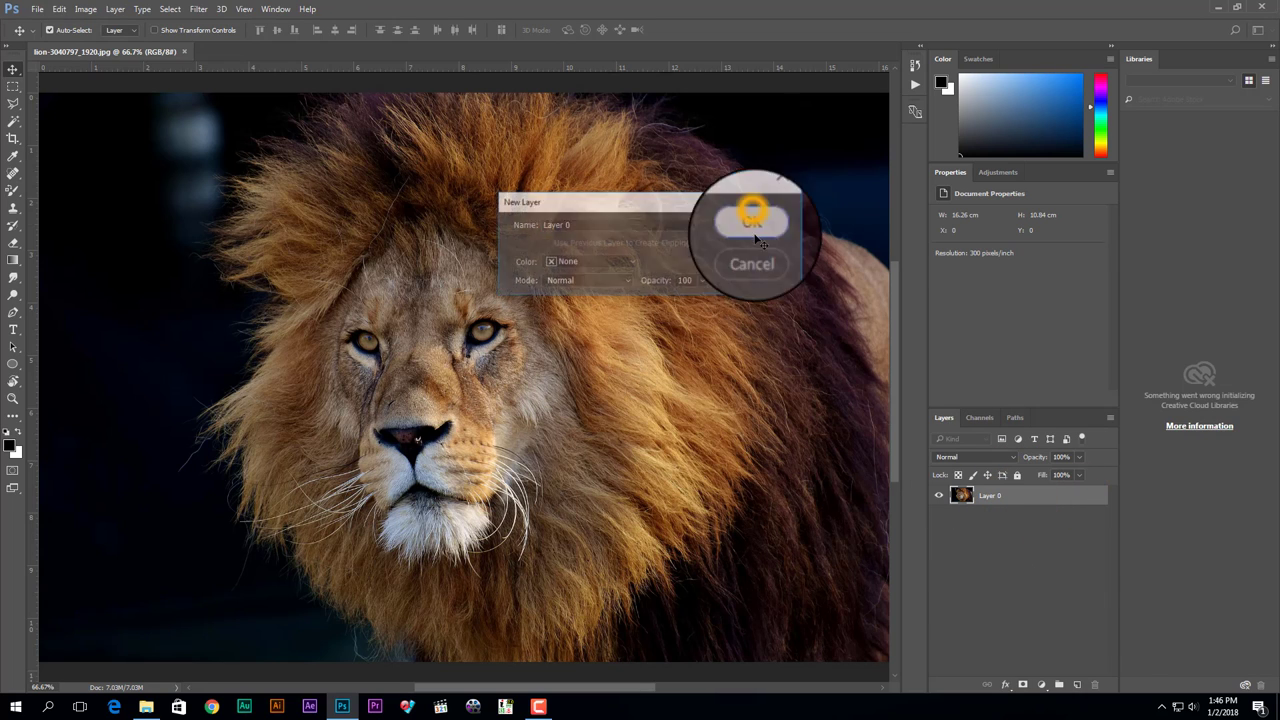
- Add a Hue/Saturation adjustment layer set to Hue -18 and Saturation +15
left_click(1041, 687)
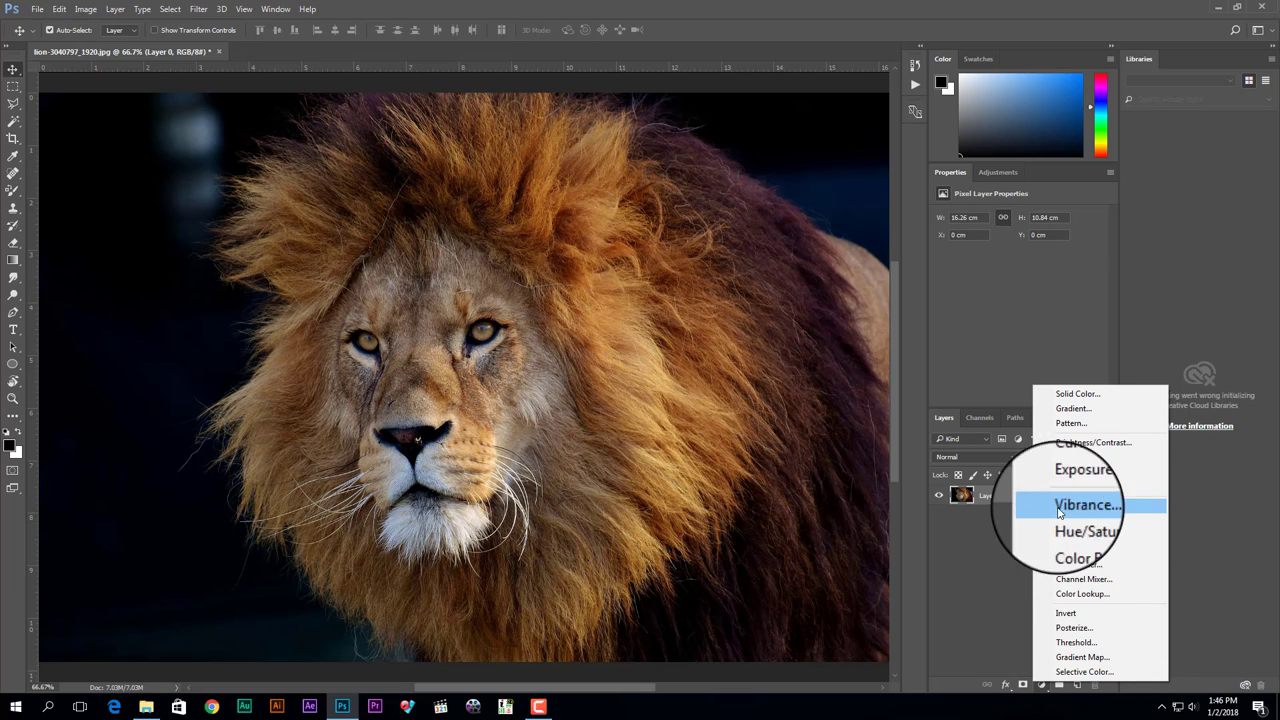
left_click(1133, 523)
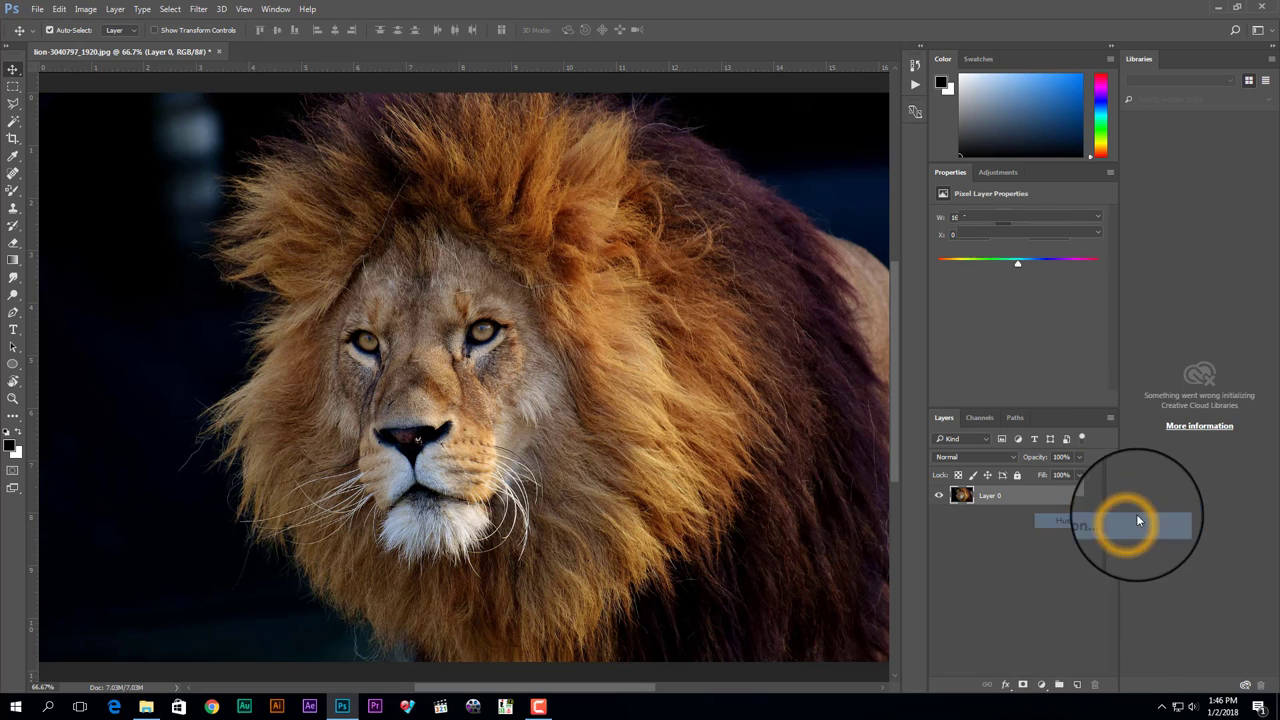
left_click_drag(1018, 265, 1005, 265)
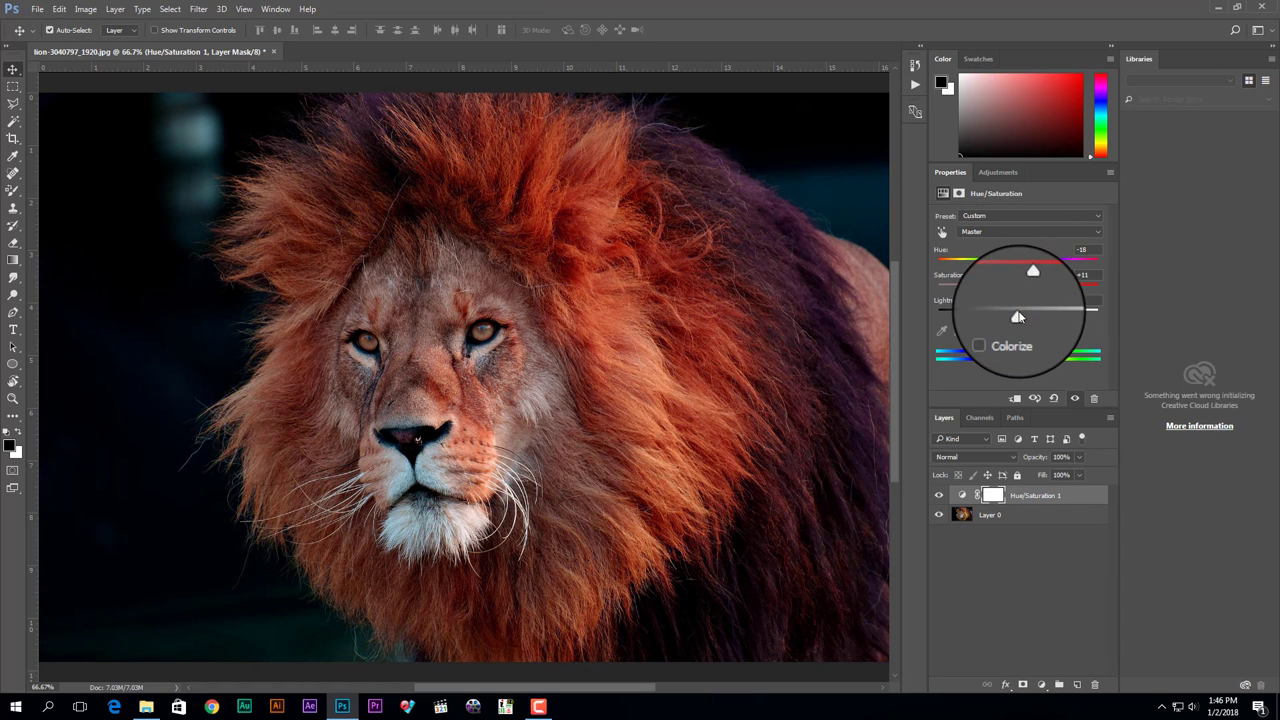
left_click_drag(1019, 316, 1020, 317)
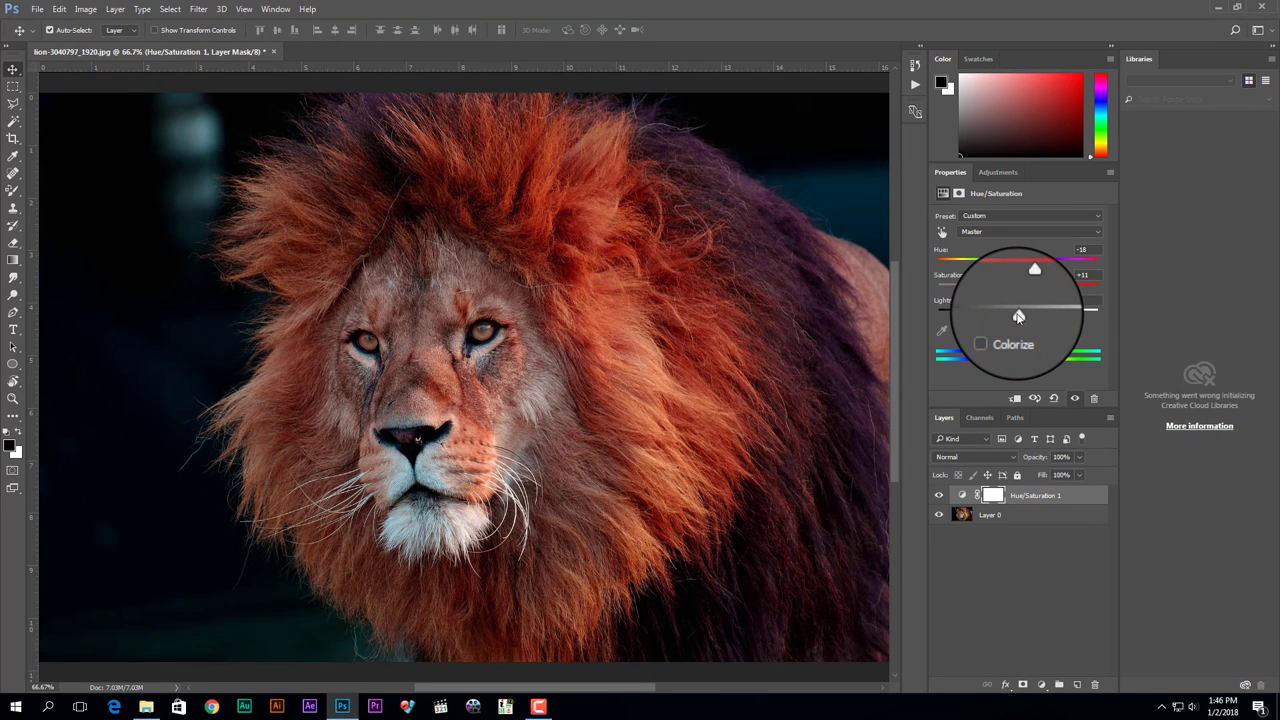
left_click(1020, 627)
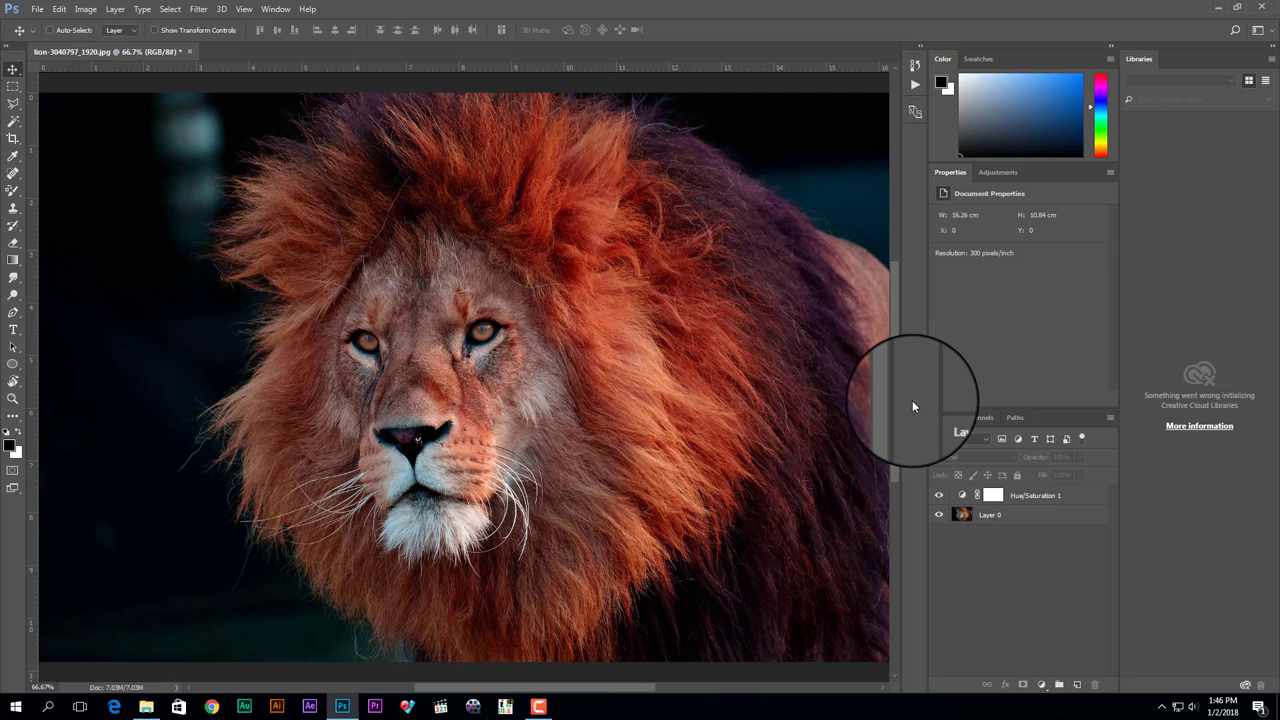
- Add a Solid Color fill layer in bright orange #ff7e00 over the whole image
key("ctrl+minus")
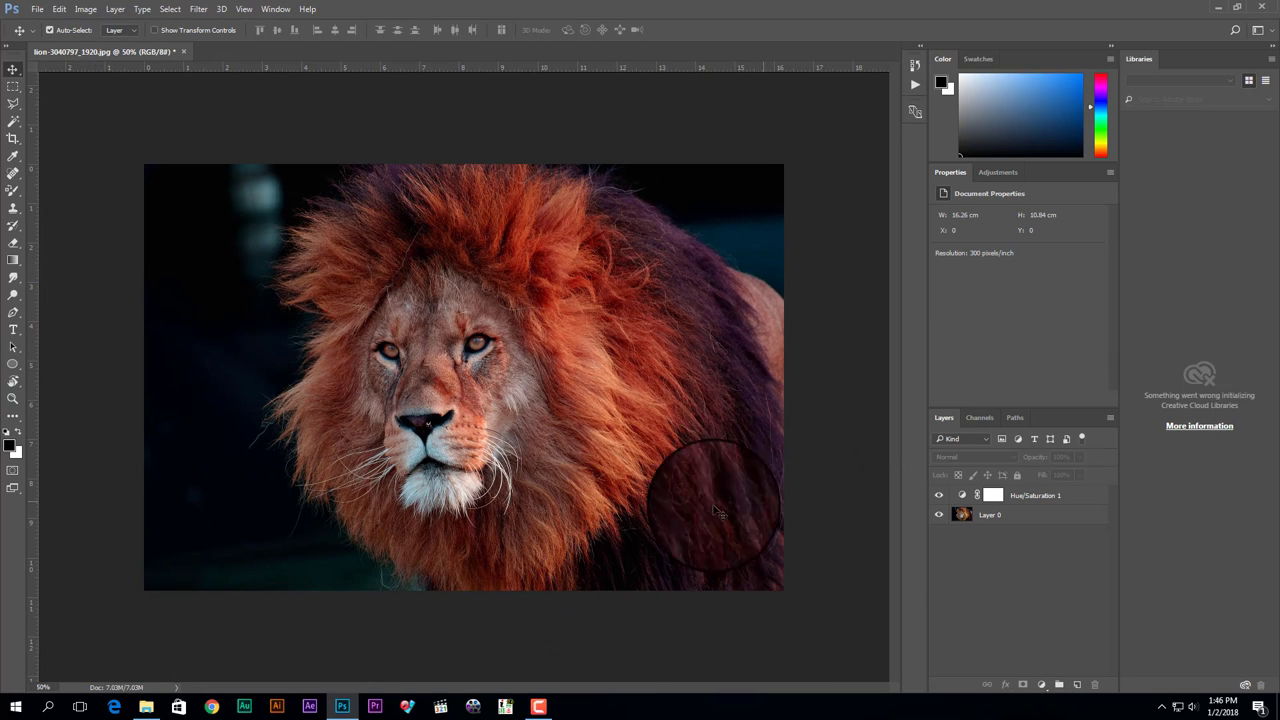
left_click(1076, 683)
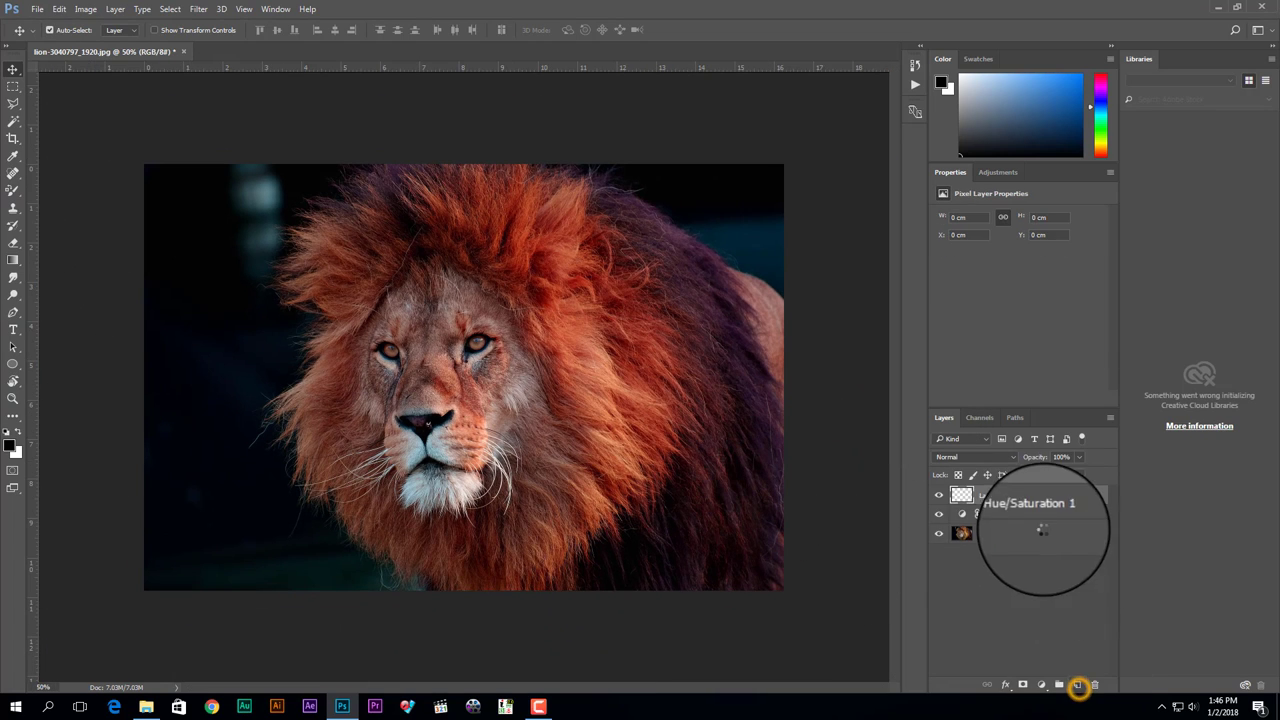
left_click(1047, 684)
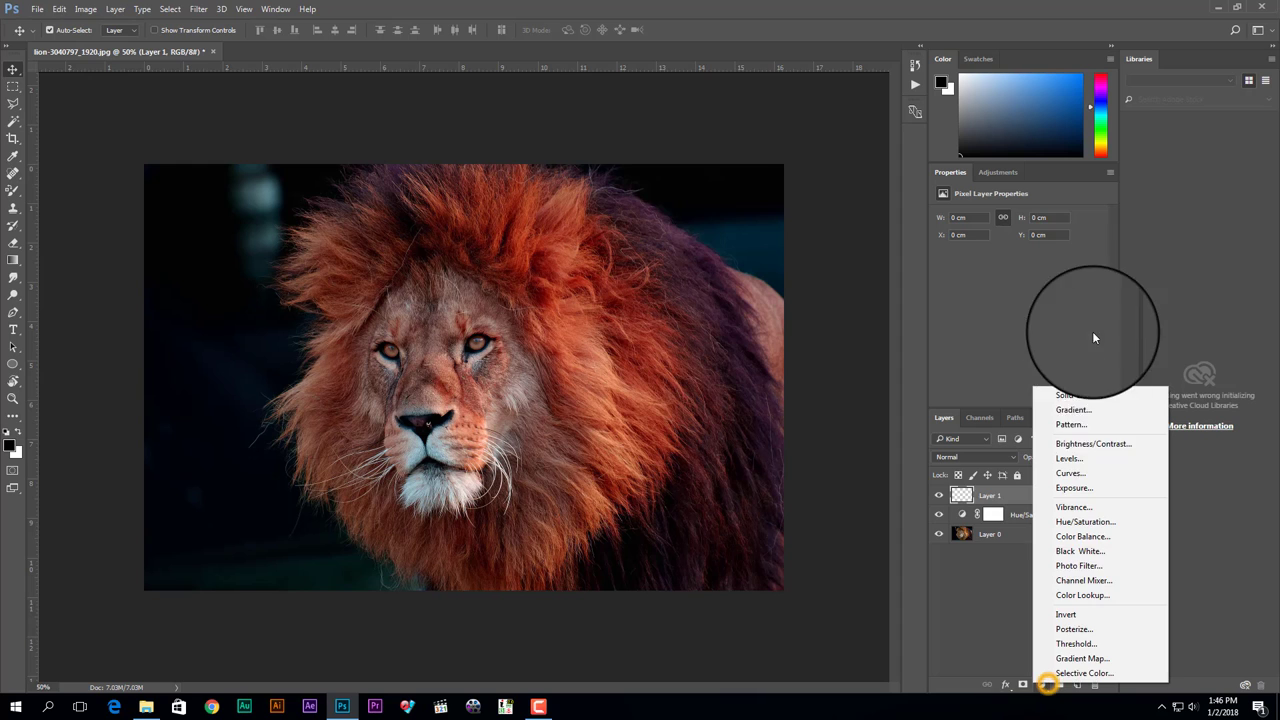
left_click(1100, 395)
left_click_drag(564, 378, 678, 212)
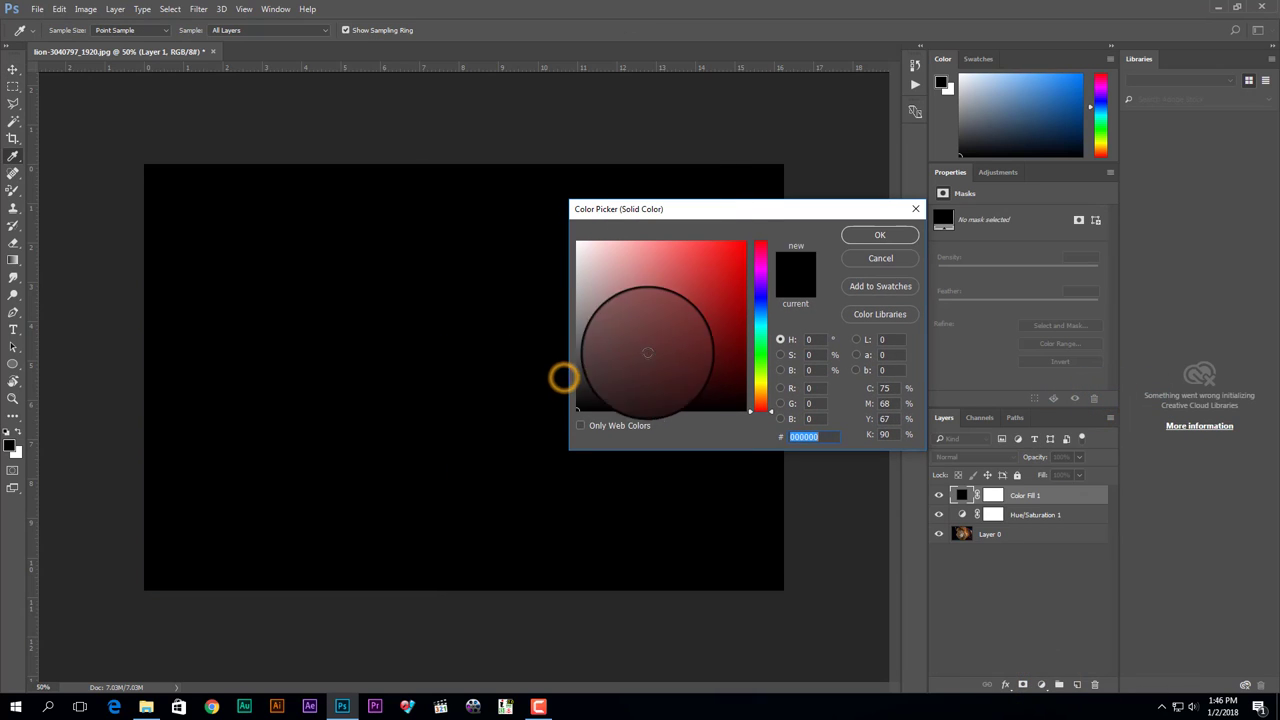
left_click(577, 304)
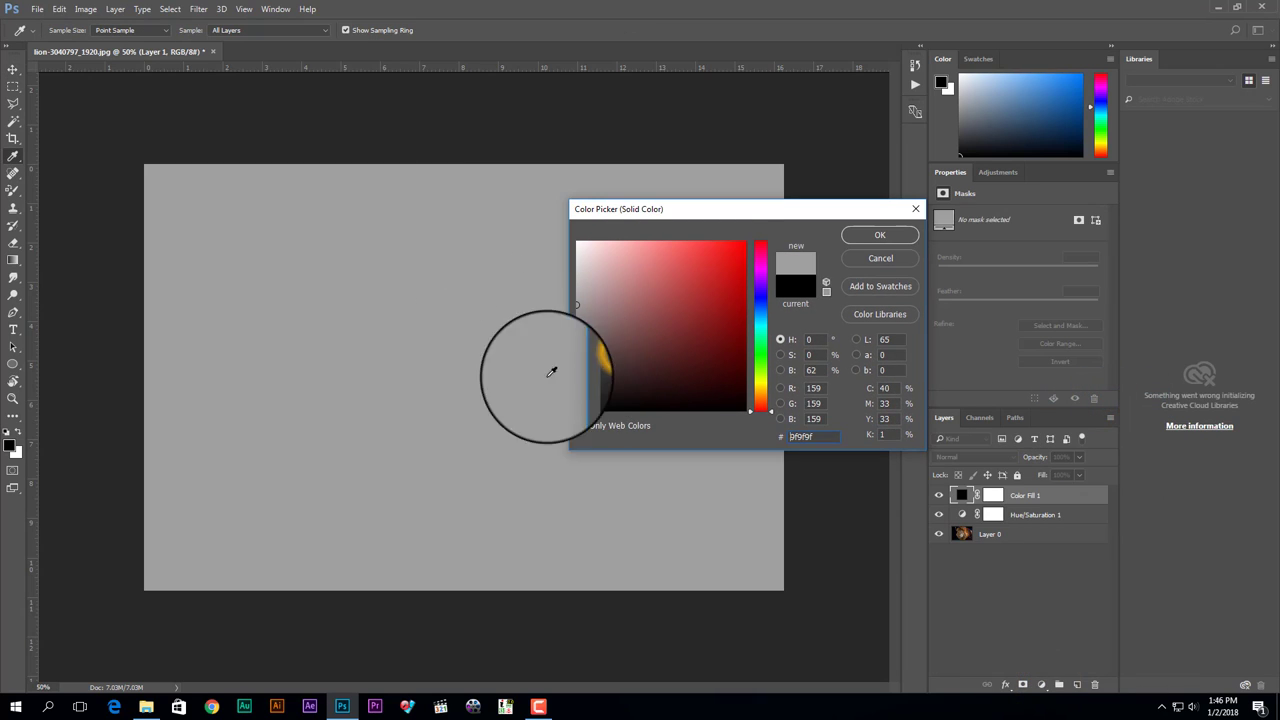
left_click(760, 397)
left_click_drag(715, 305, 746, 240)
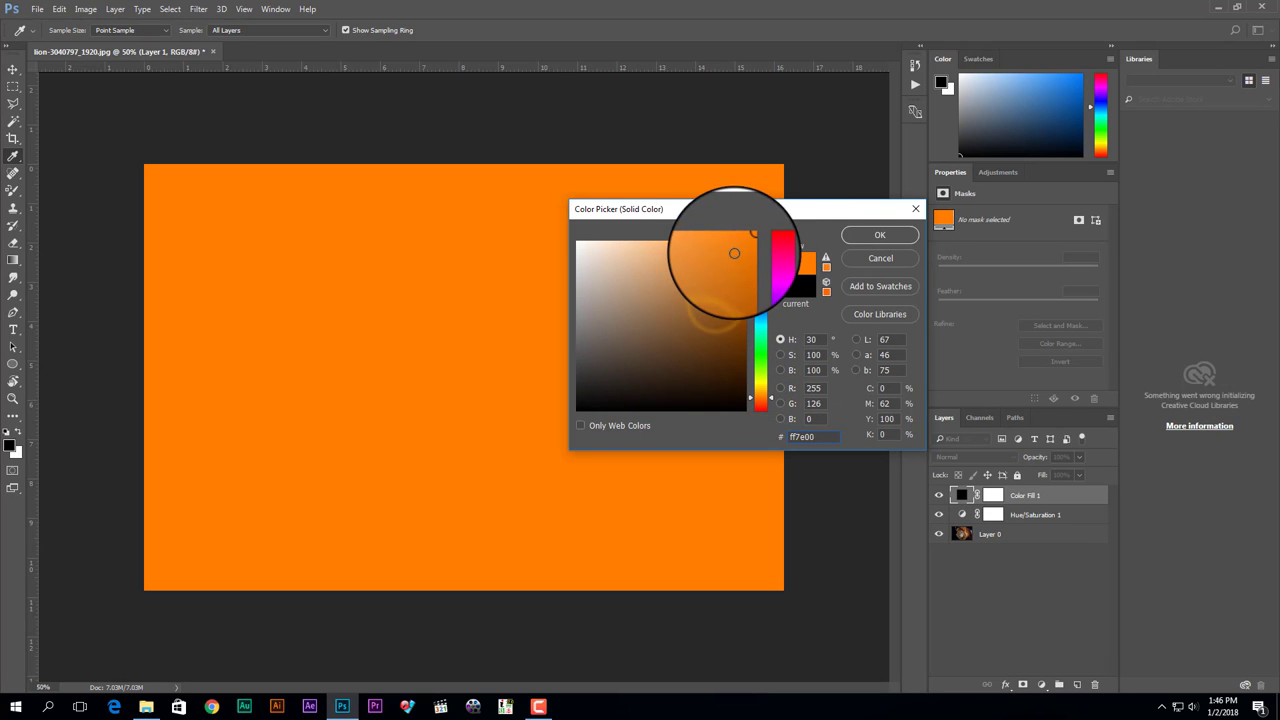
left_click(889, 232)
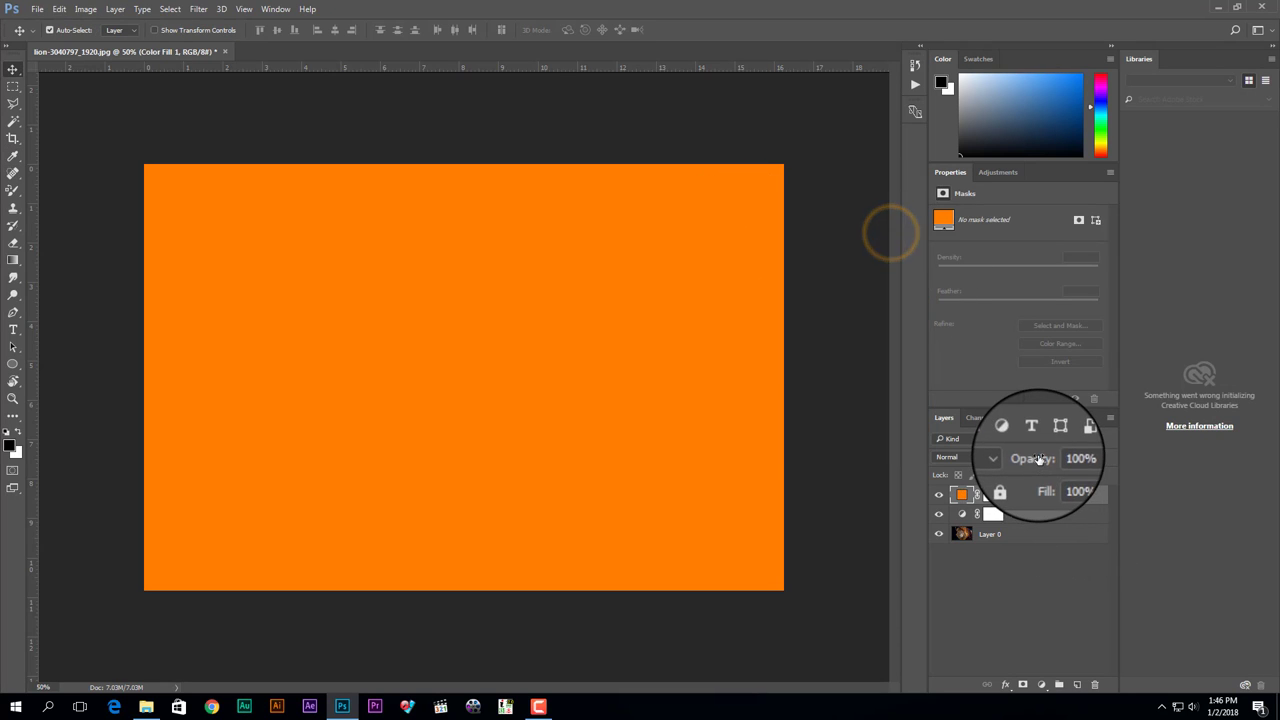
- Try Screen and Overlay blend modes at various opacities on the orange fill
mouse_move(1045, 455)
left_mouse_down()
mouse_move(985, 453)
mouse_move(1114, 457)
left_mouse_up()
left_click(986, 461)
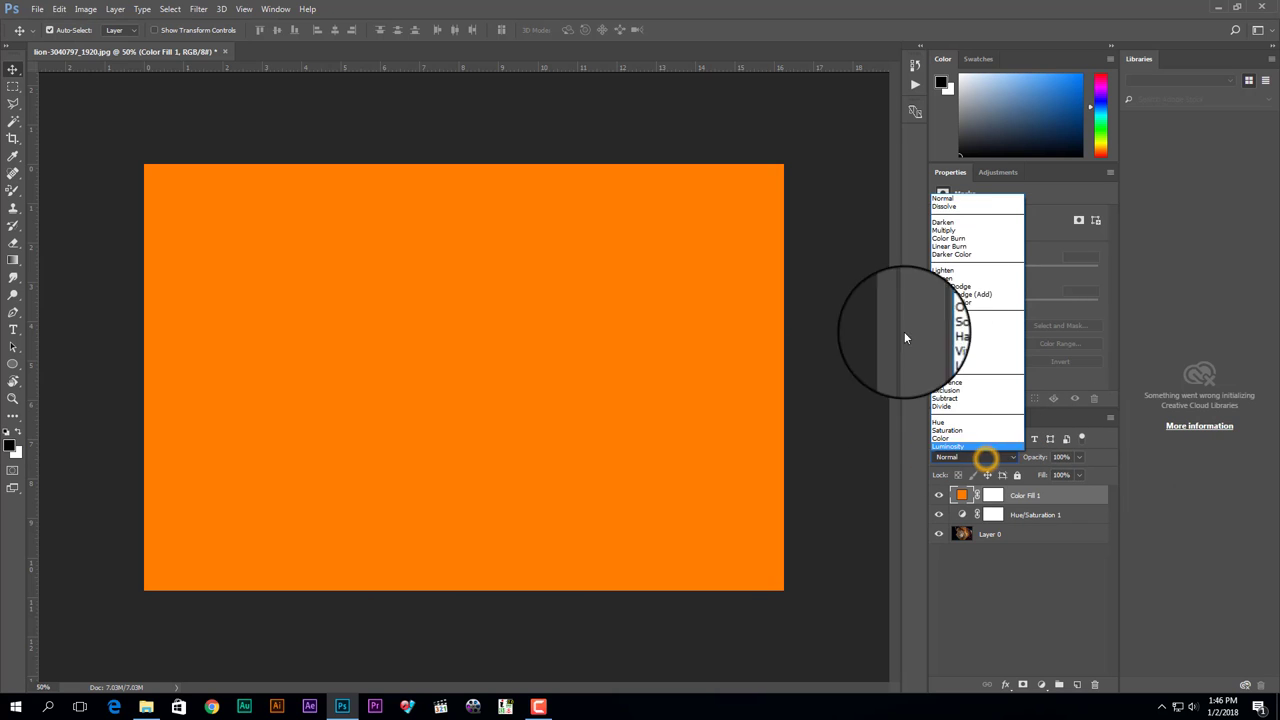
left_click(964, 280)
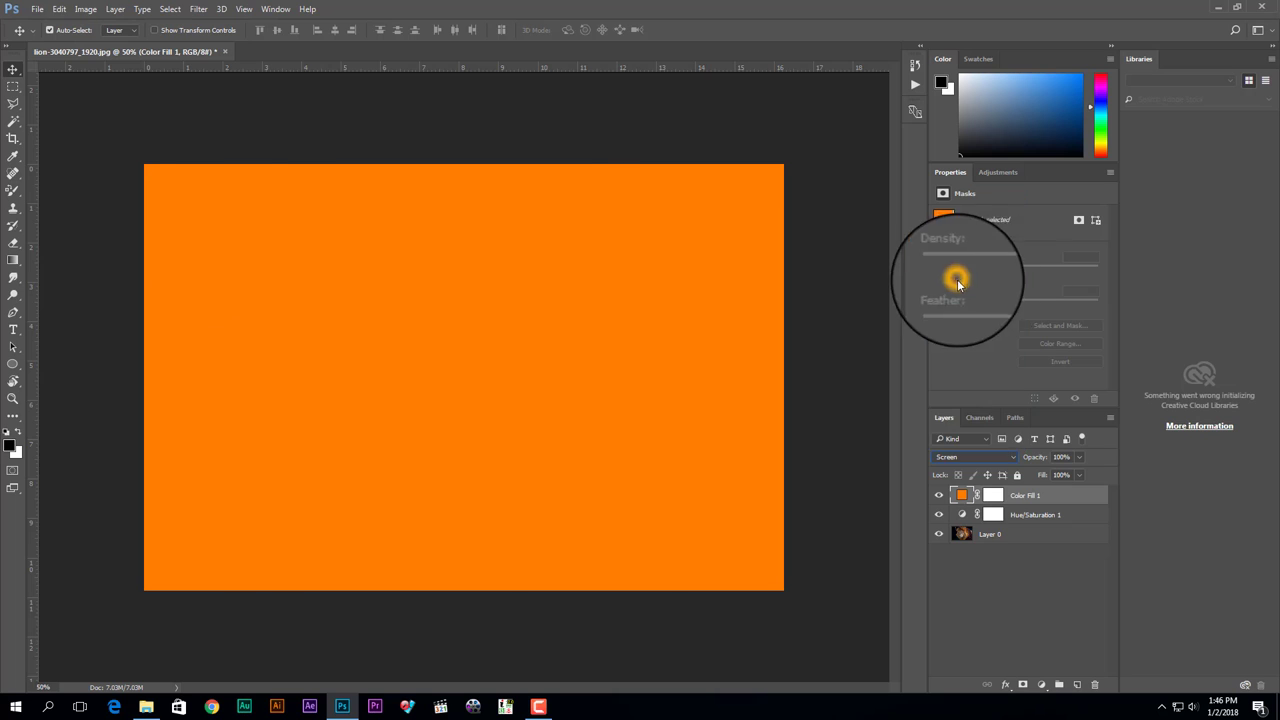
left_click_drag(1041, 461, 1036, 466)
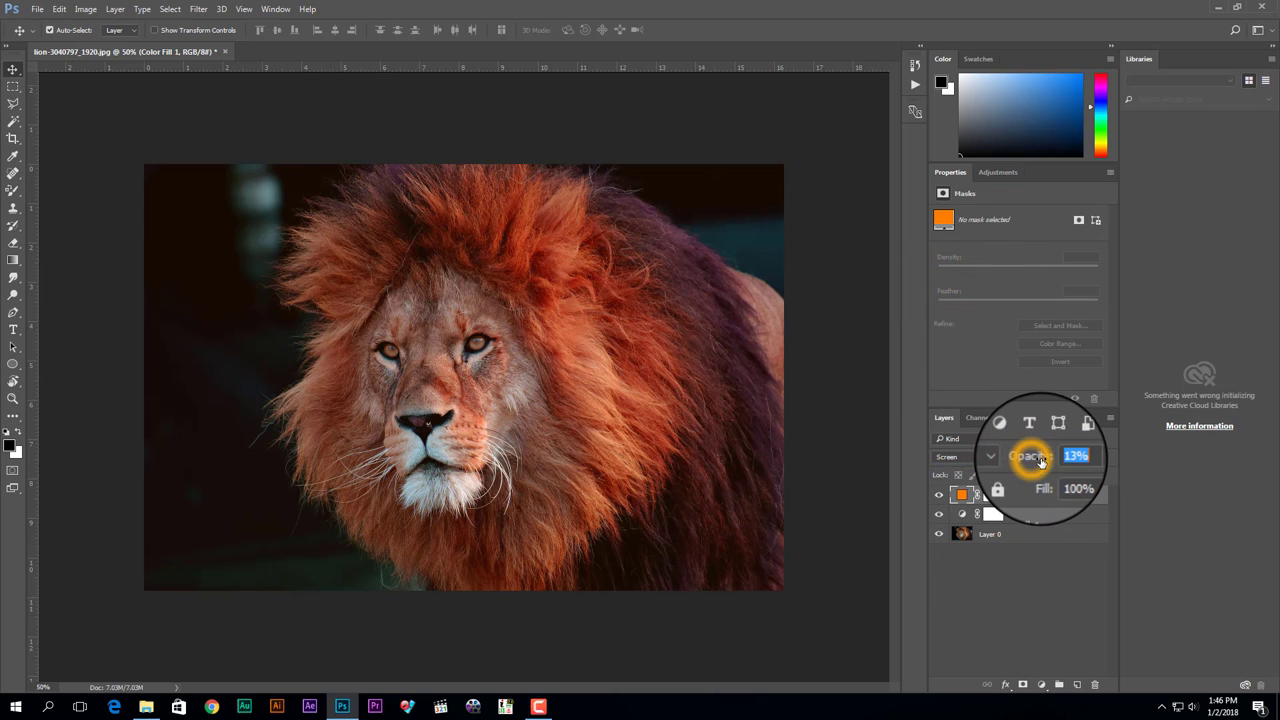
left_click_drag(1036, 463, 1039, 461)
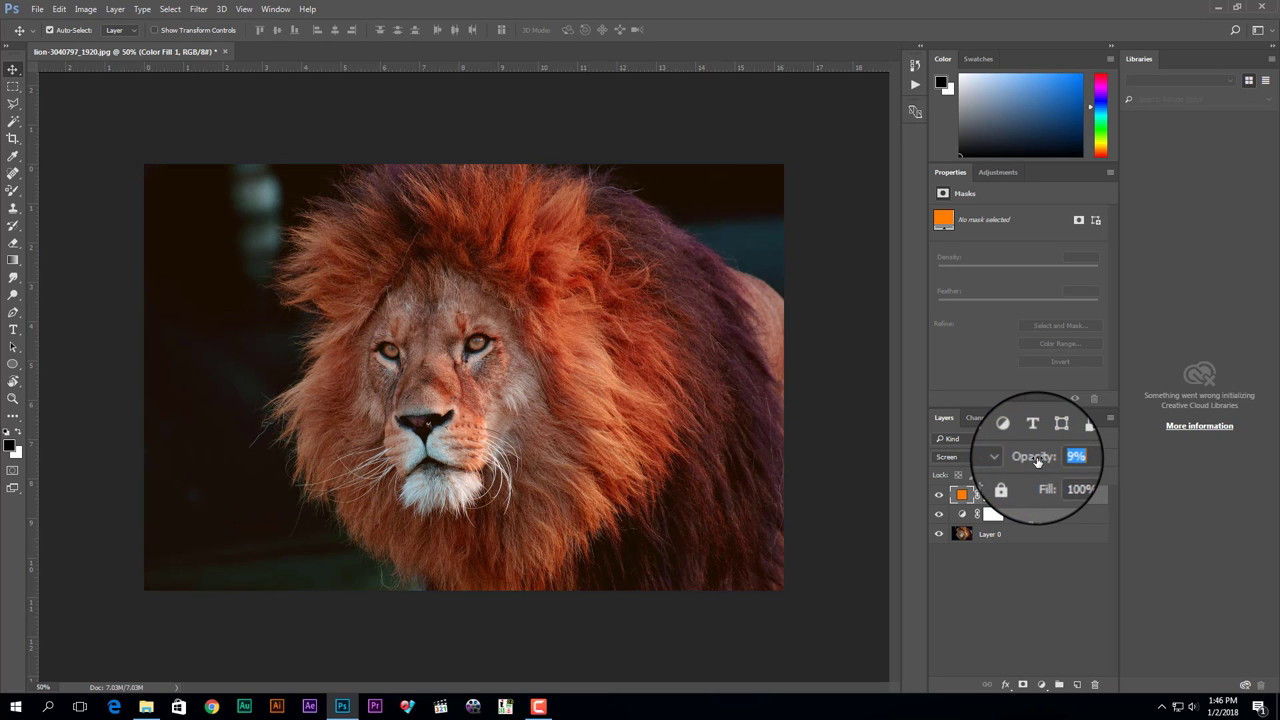
left_click(990, 457)
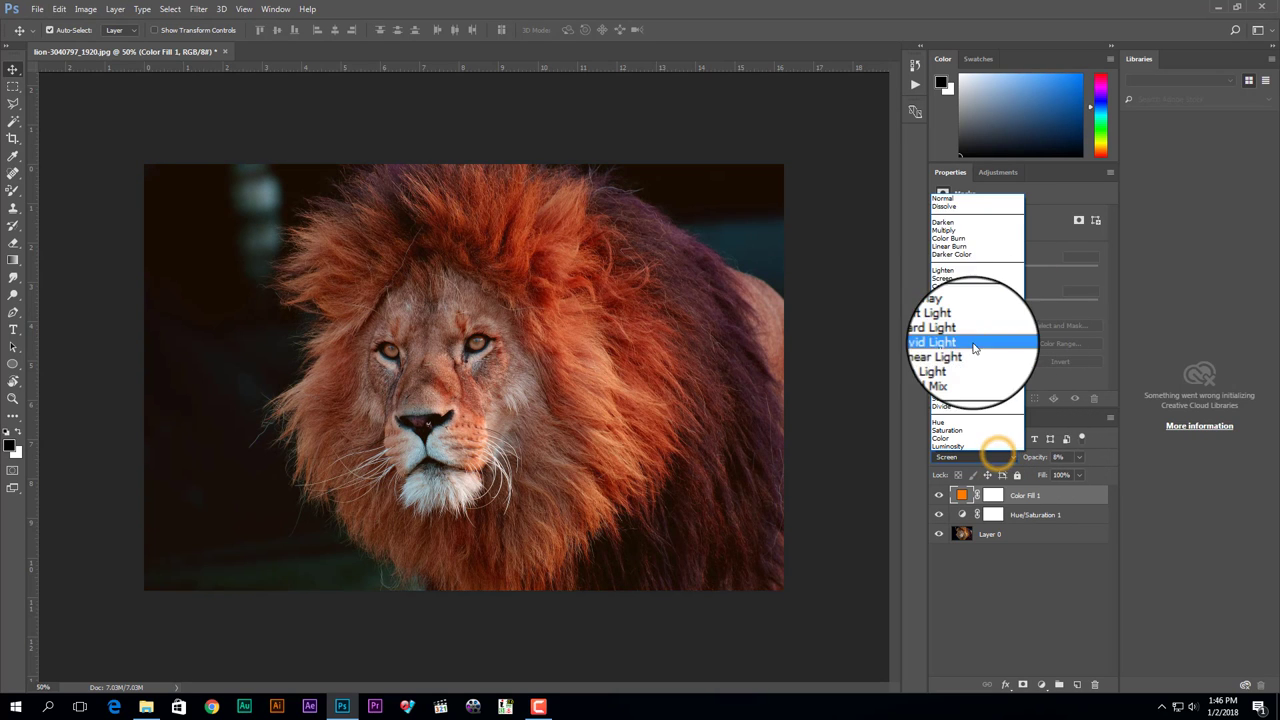
left_click(977, 321)
left_click_drag(1037, 462, 1120, 457)
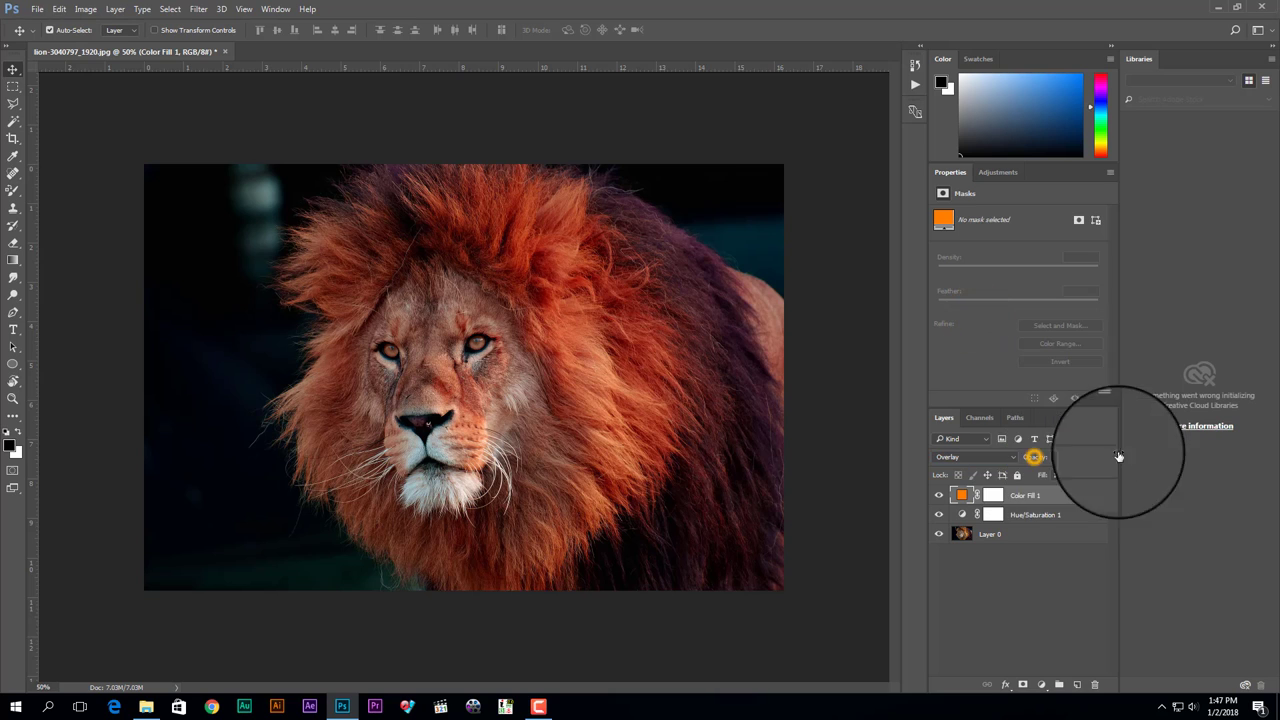
left_click_drag(1040, 461, 1016, 459)
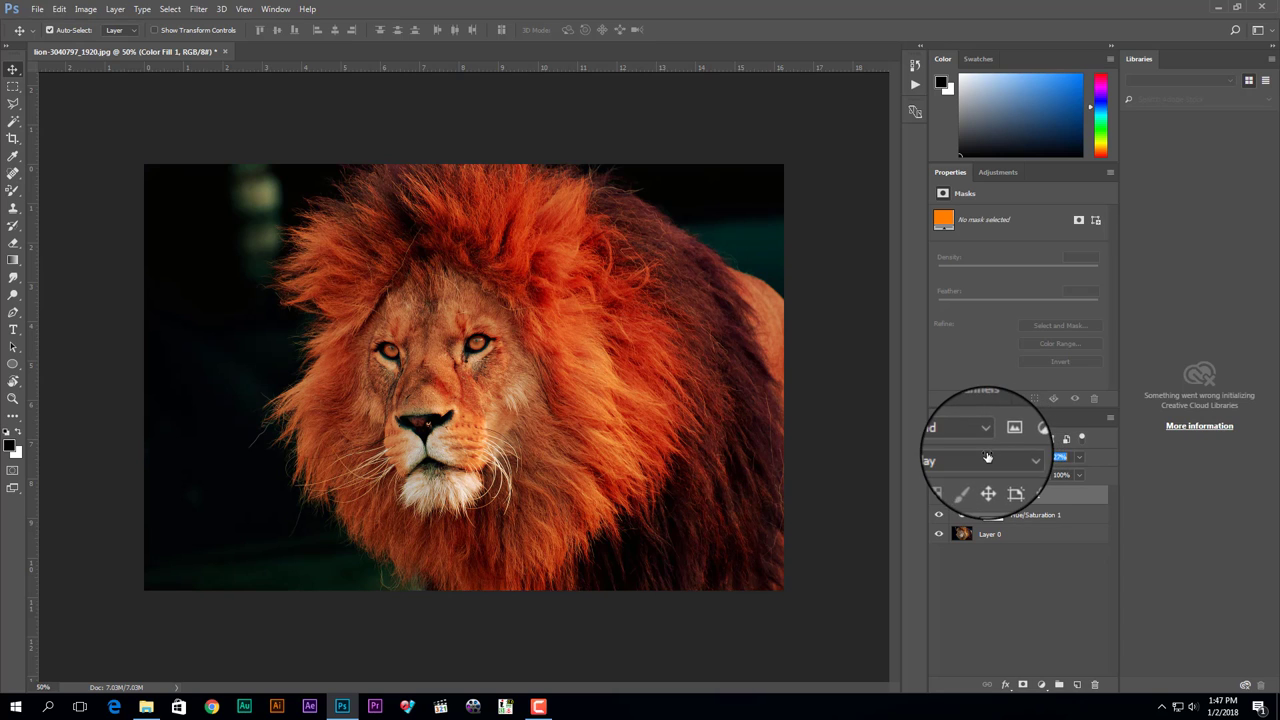
left_click_drag(987, 457, 979, 457)
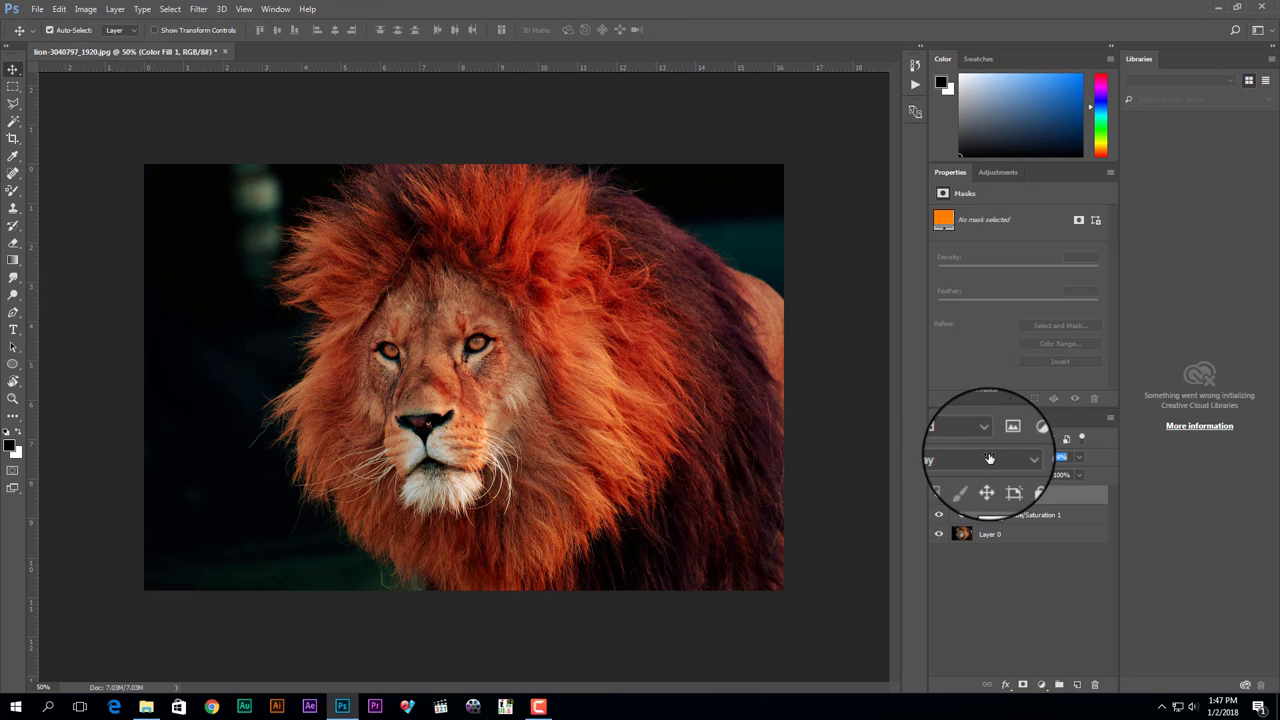
- Set the orange fill to Soft Light blending at 50% opacity
left_click(1001, 458)
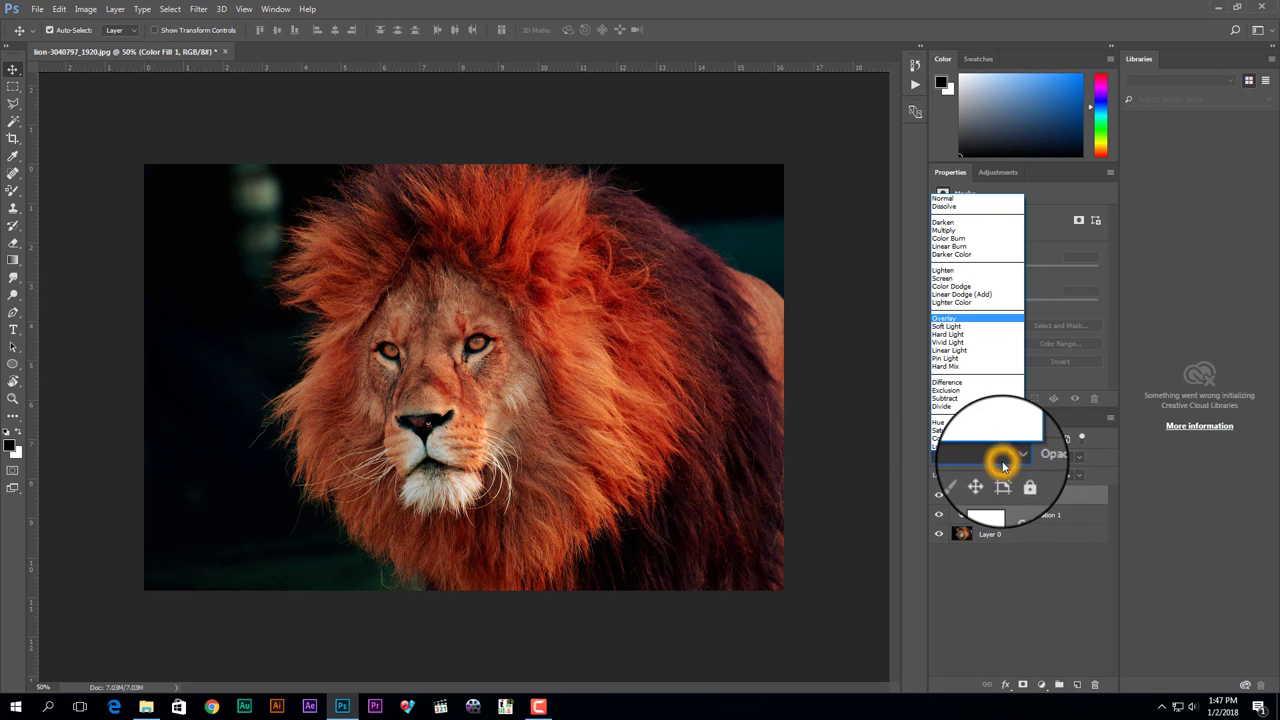
left_click(971, 332)
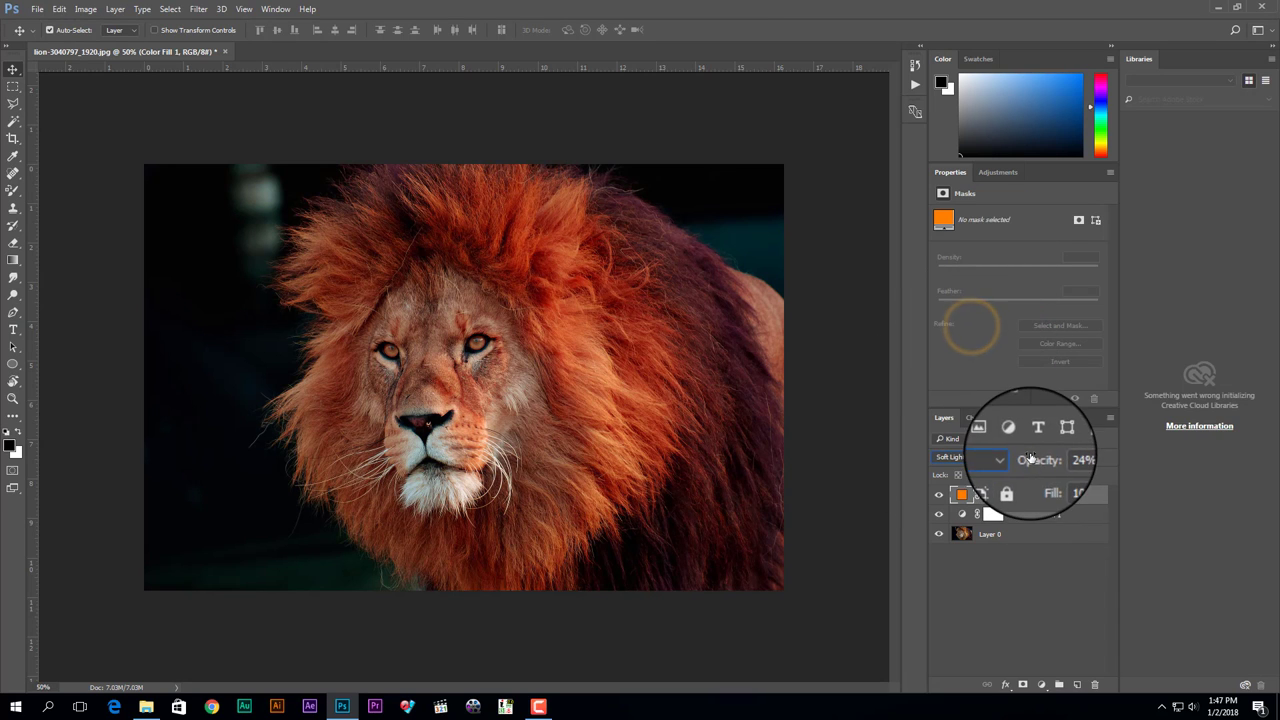
left_click_drag(1020, 458, 1044, 457)
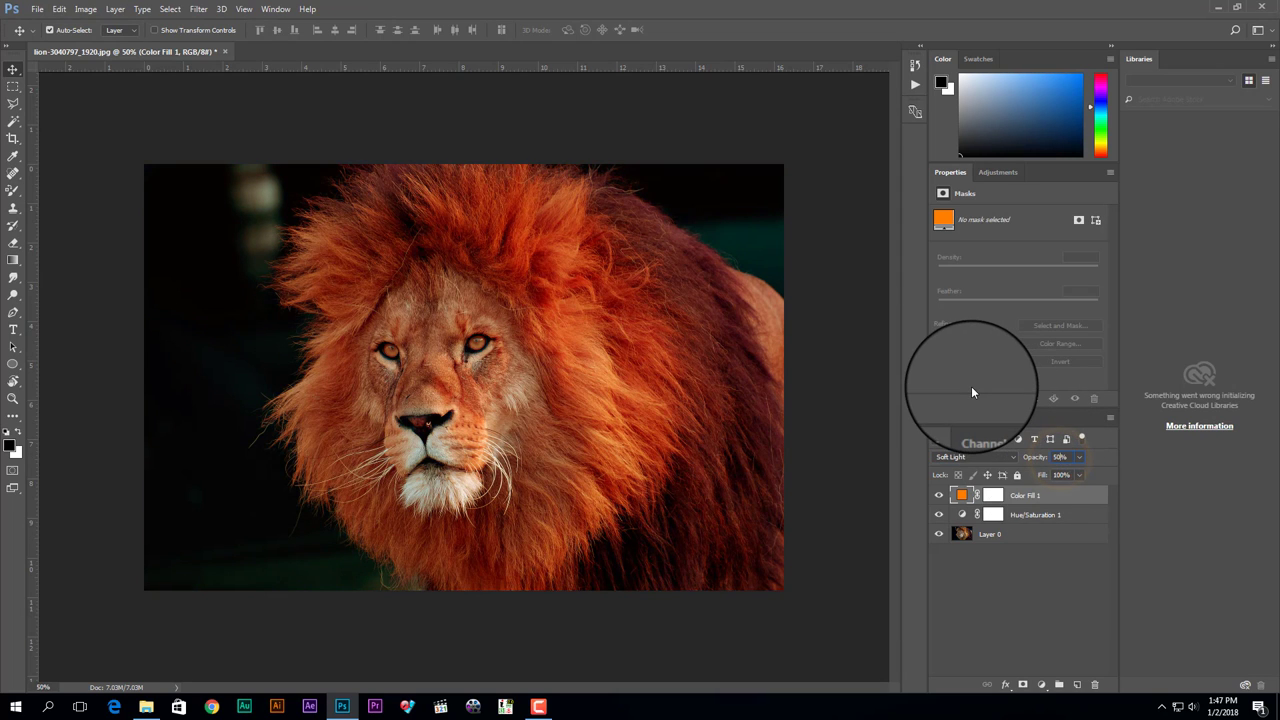
left_click(1068, 582)
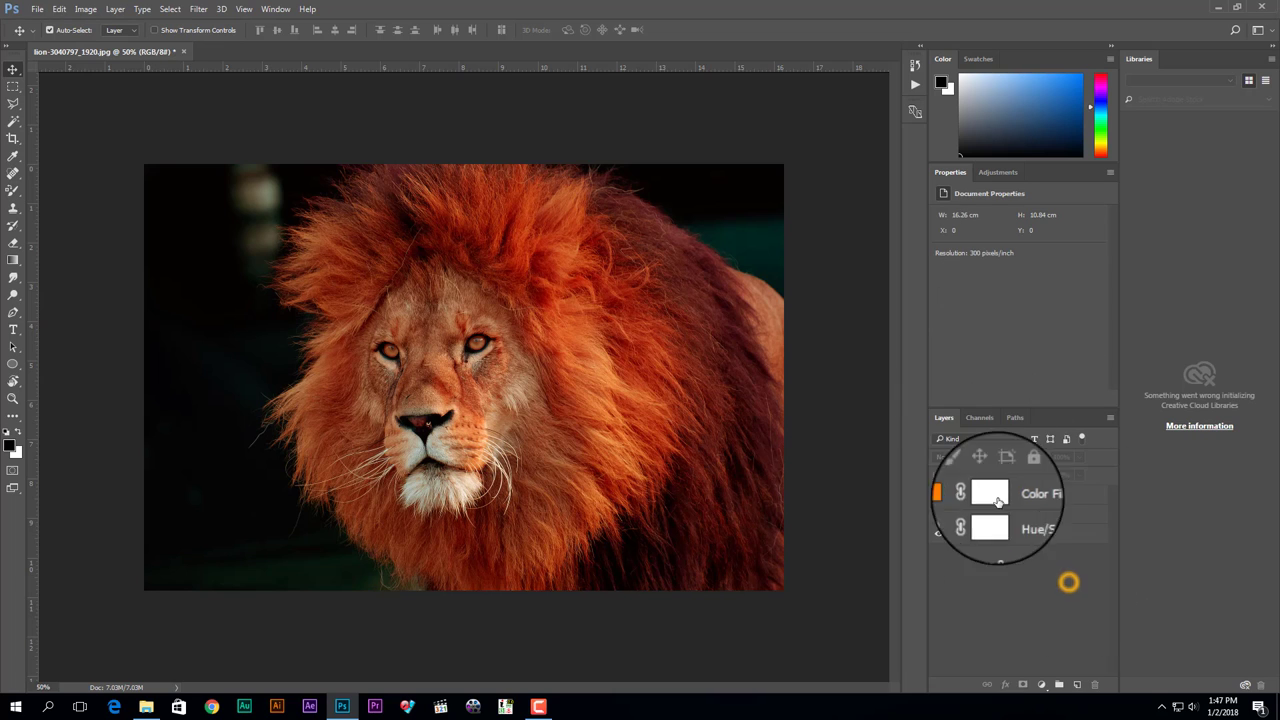
- Add a Solid Color fill layer in periwinkle blue #5d6cff on top of the stack
left_click(1076, 686)
left_click(1038, 686)
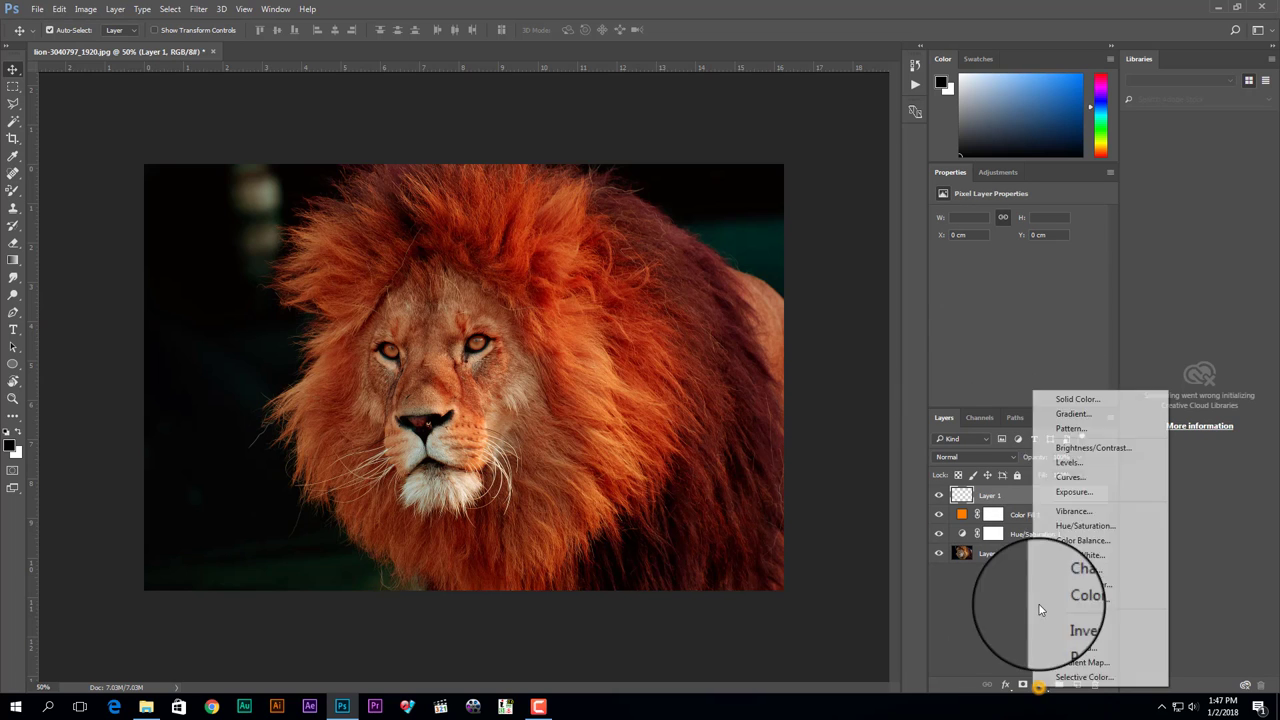
left_click(1079, 402)
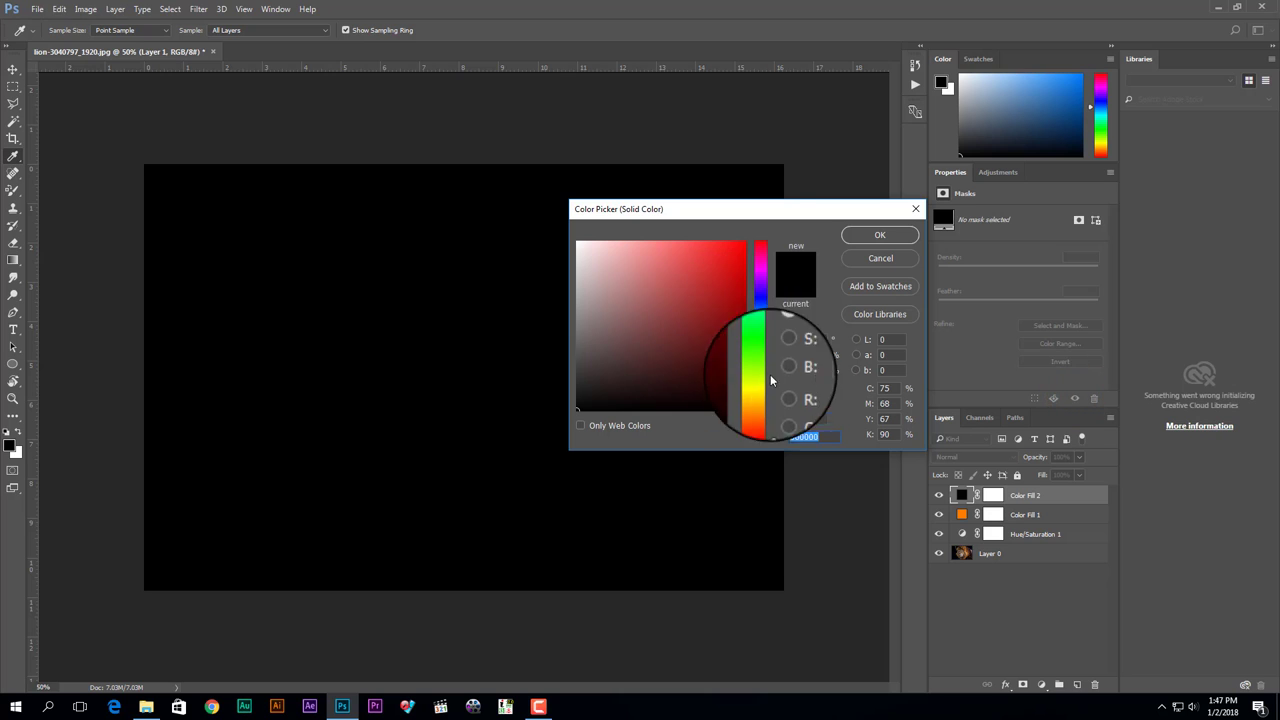
left_click_drag(763, 371, 761, 303)
left_click_drag(711, 260, 685, 243)
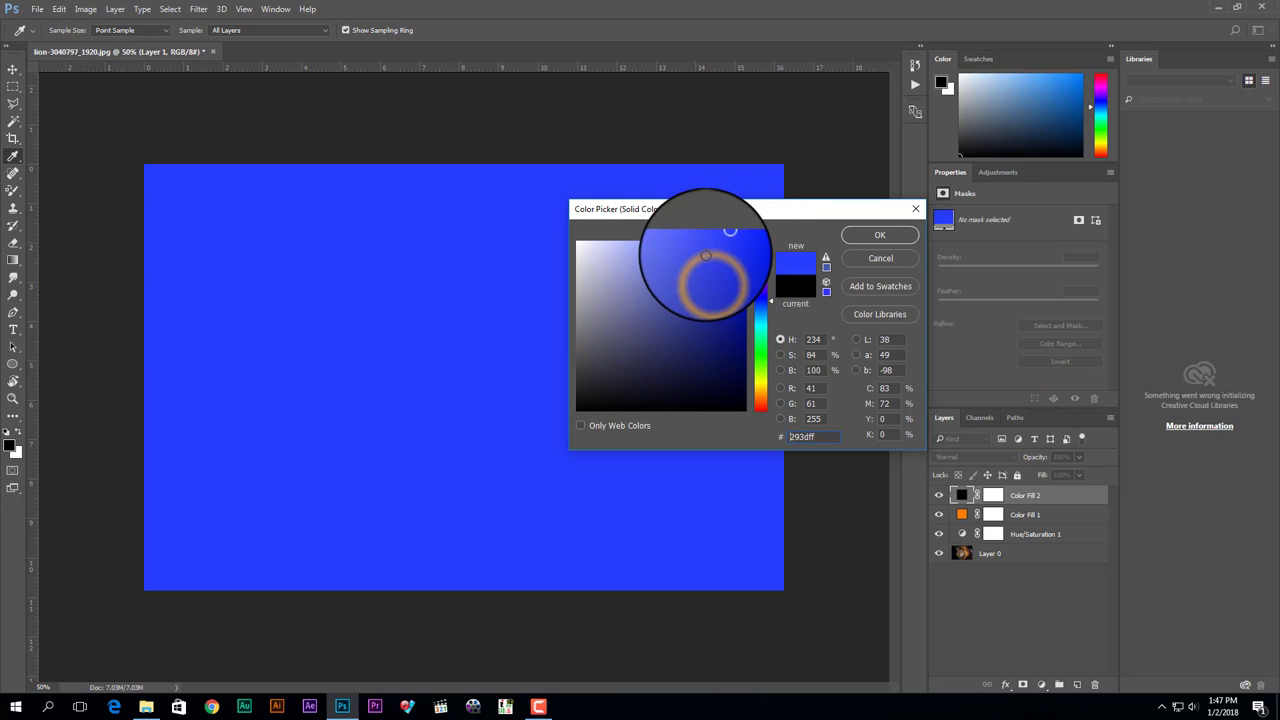
left_click(878, 235)
left_click(1000, 457)
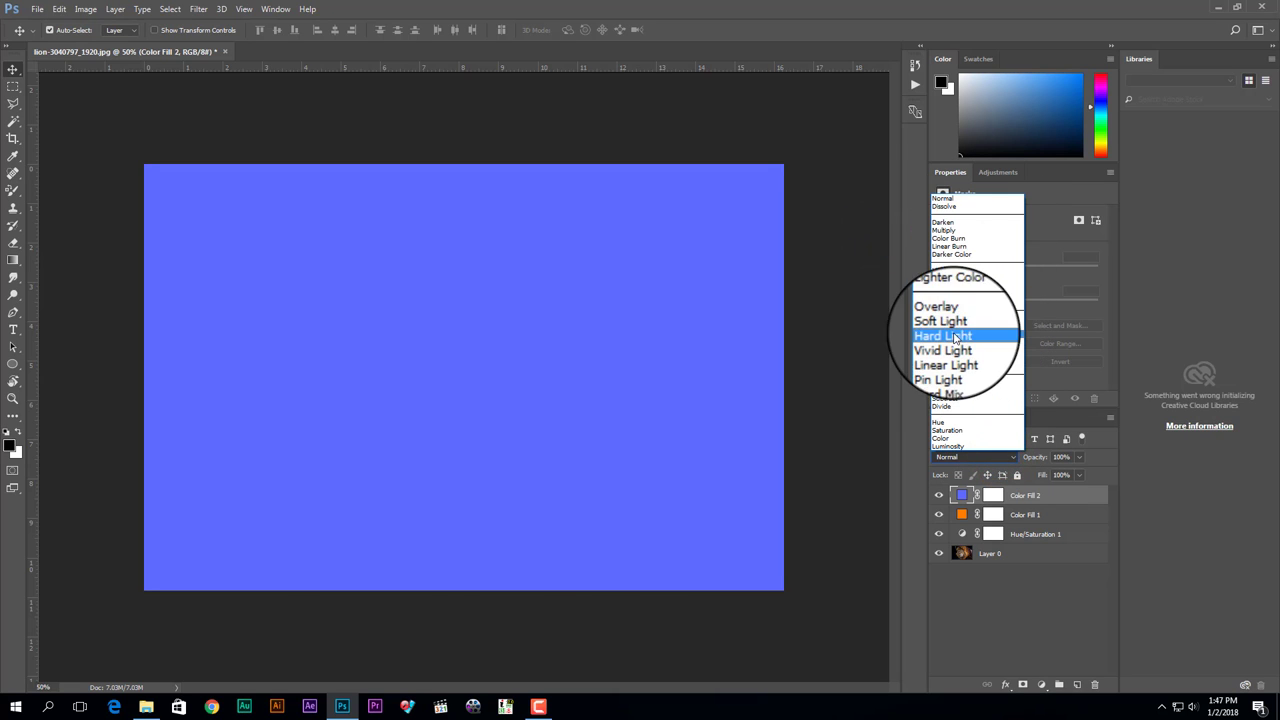
- Blend the blue fill in Soft Light and lower its opacity by entering 5
left_click(963, 330)
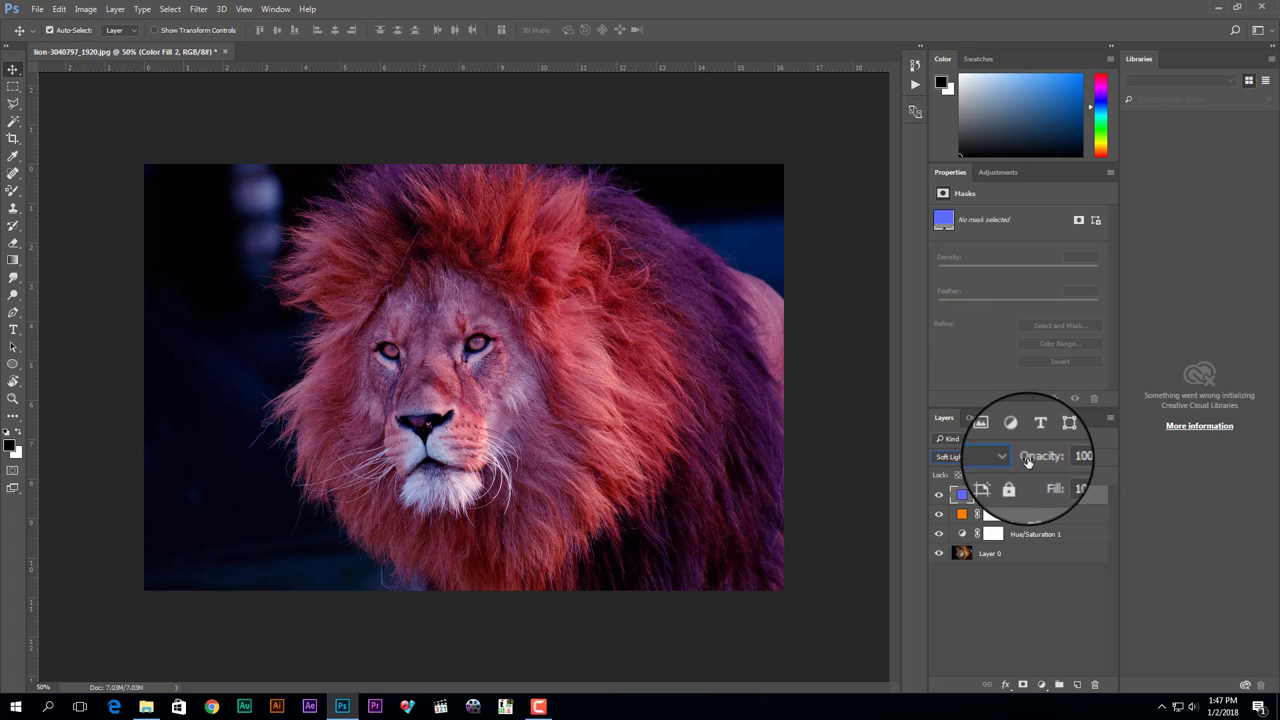
left_click(1062, 458)
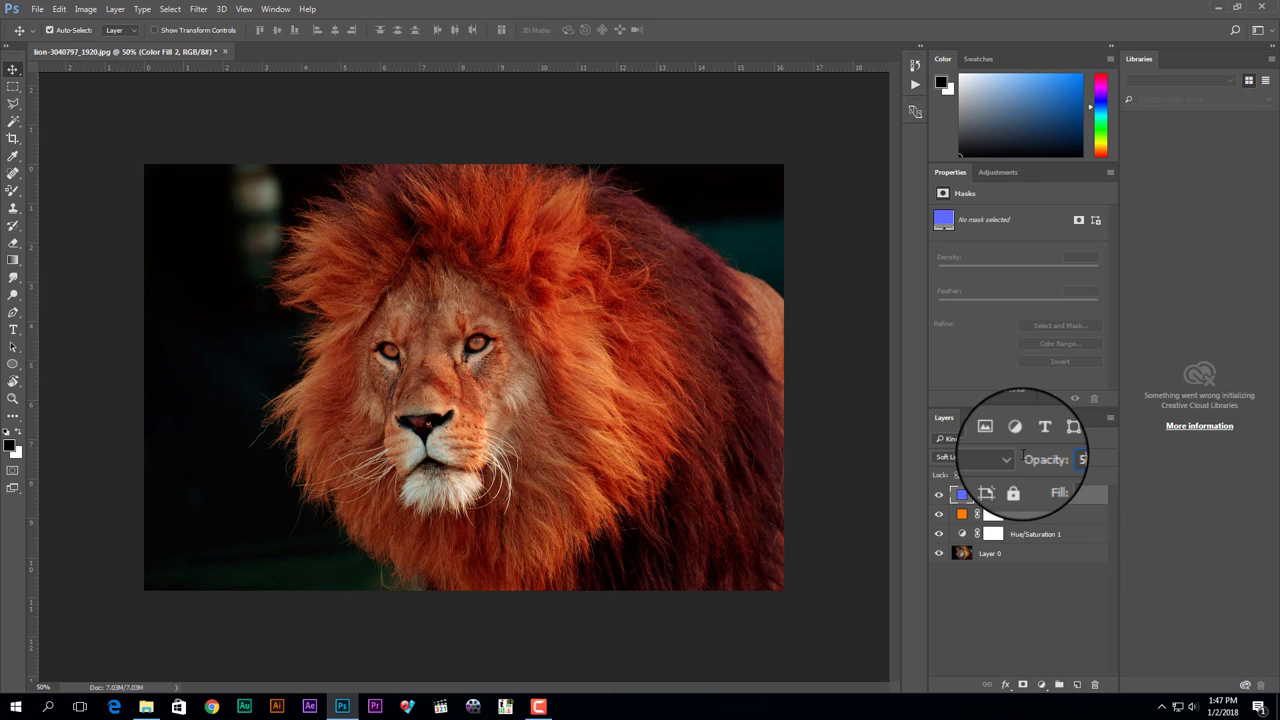
type("5")
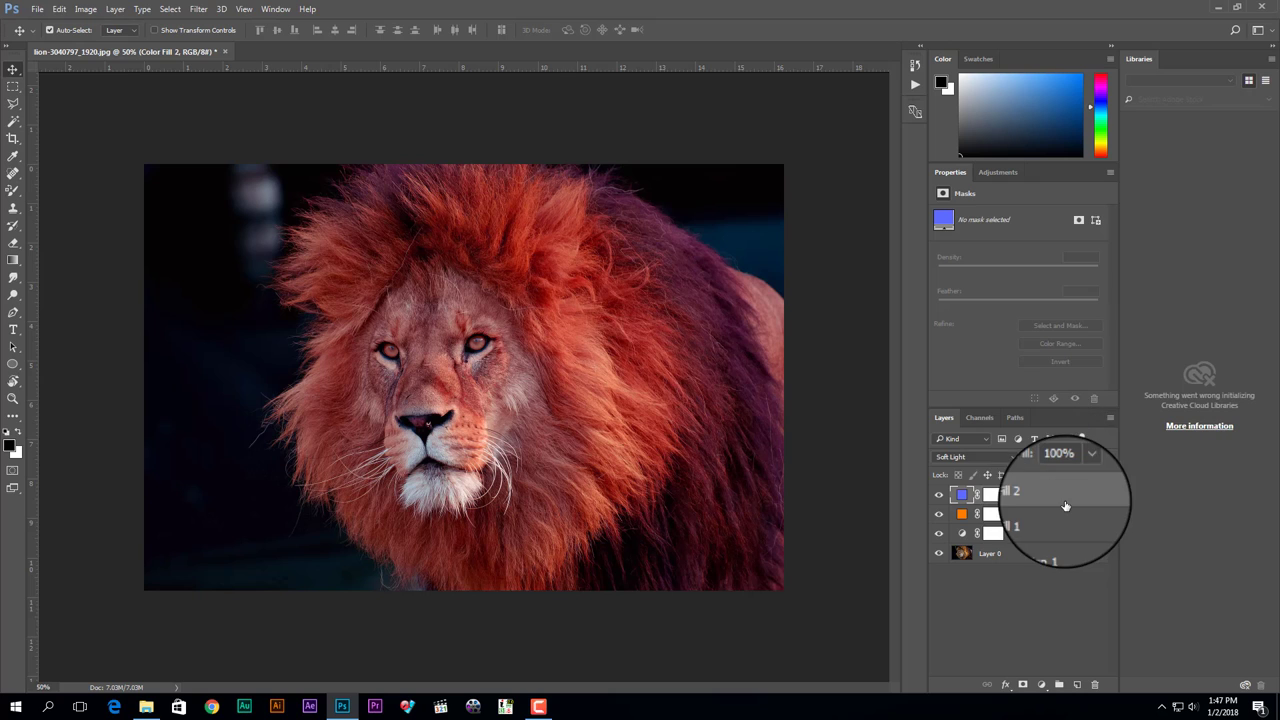
left_click(1033, 612)
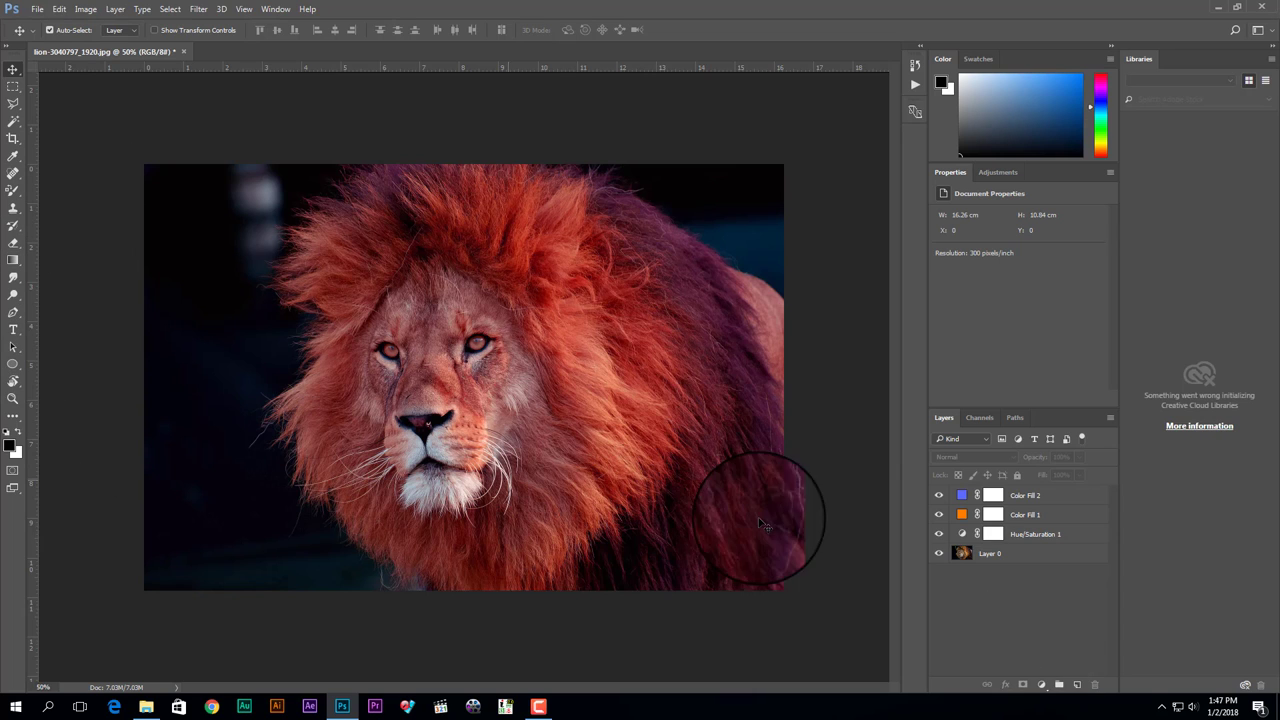
- Add an empty Layer 1 and set the gradient to black fading to transparent
left_click(1080, 686)
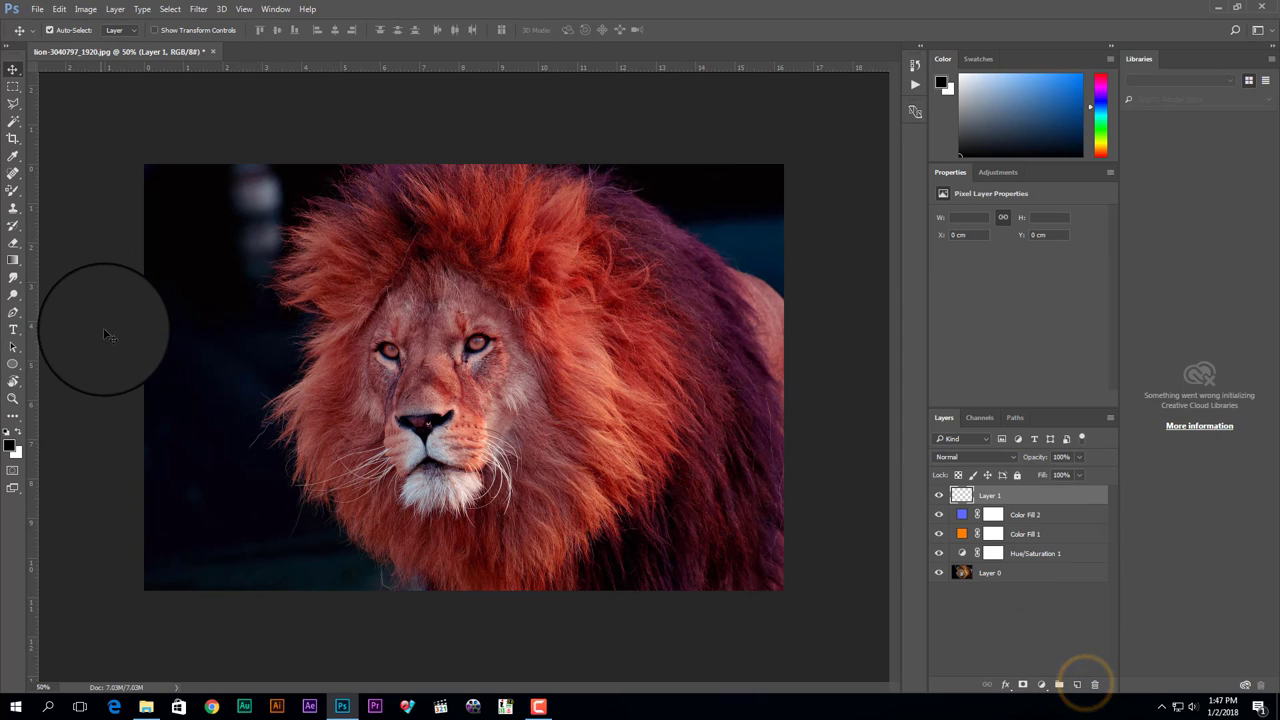
left_click(13, 260)
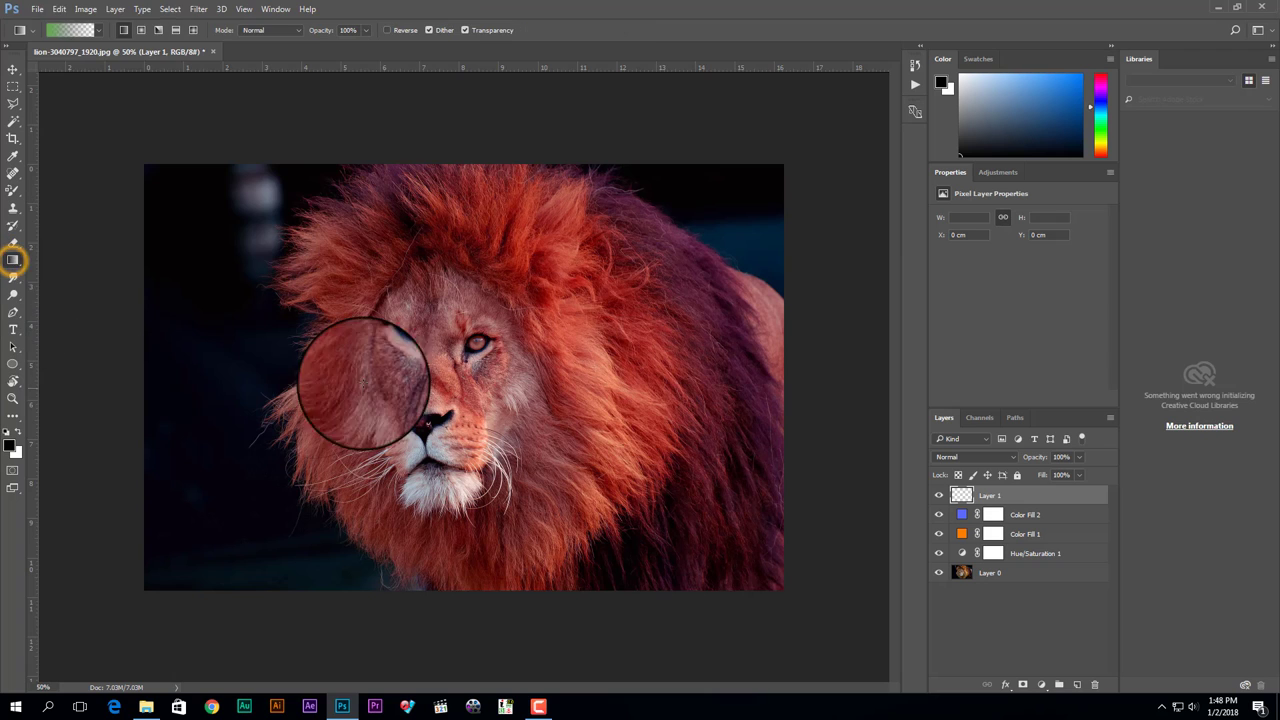
left_click(52, 29)
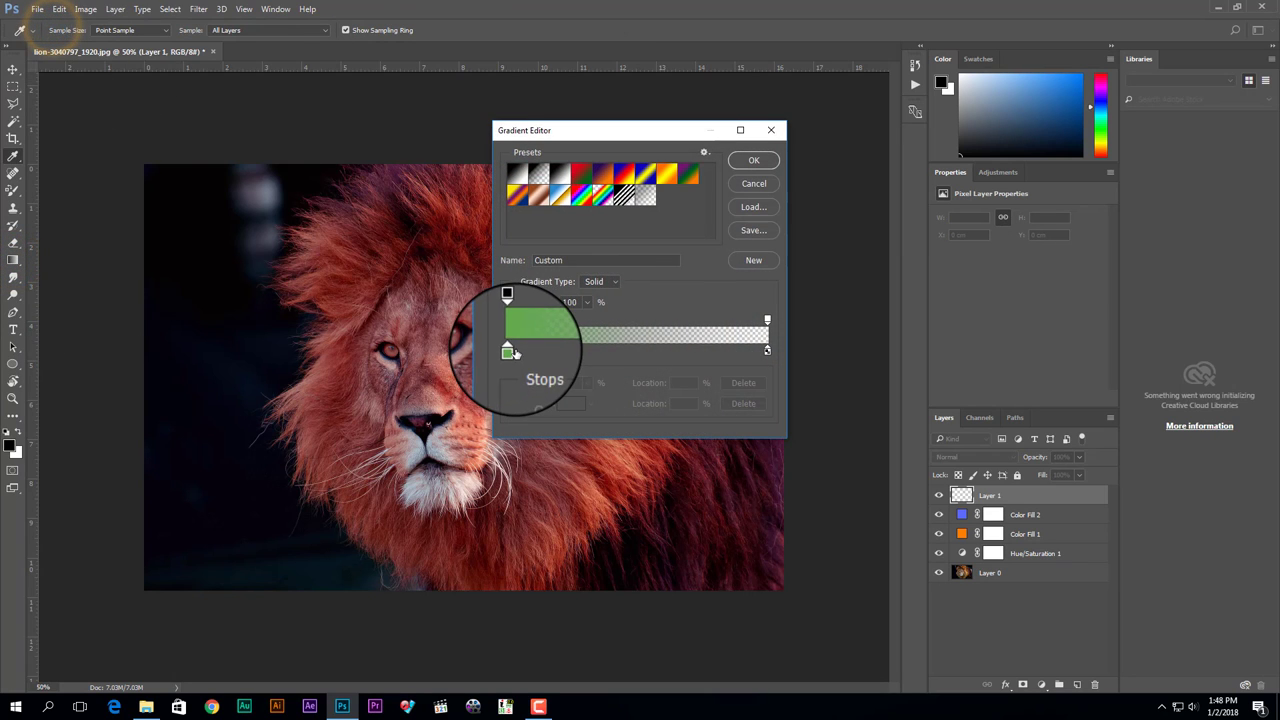
double_click(511, 351)
left_click_drag(634, 363, 471, 471)
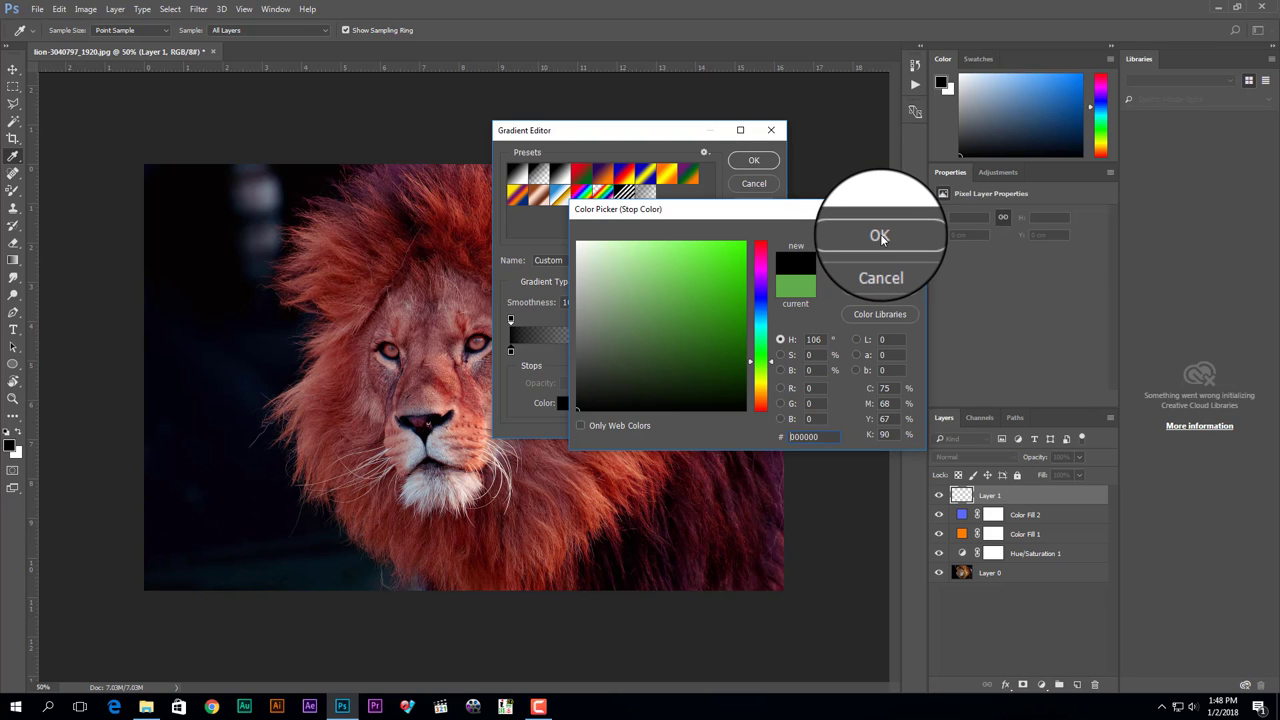
left_click(882, 237)
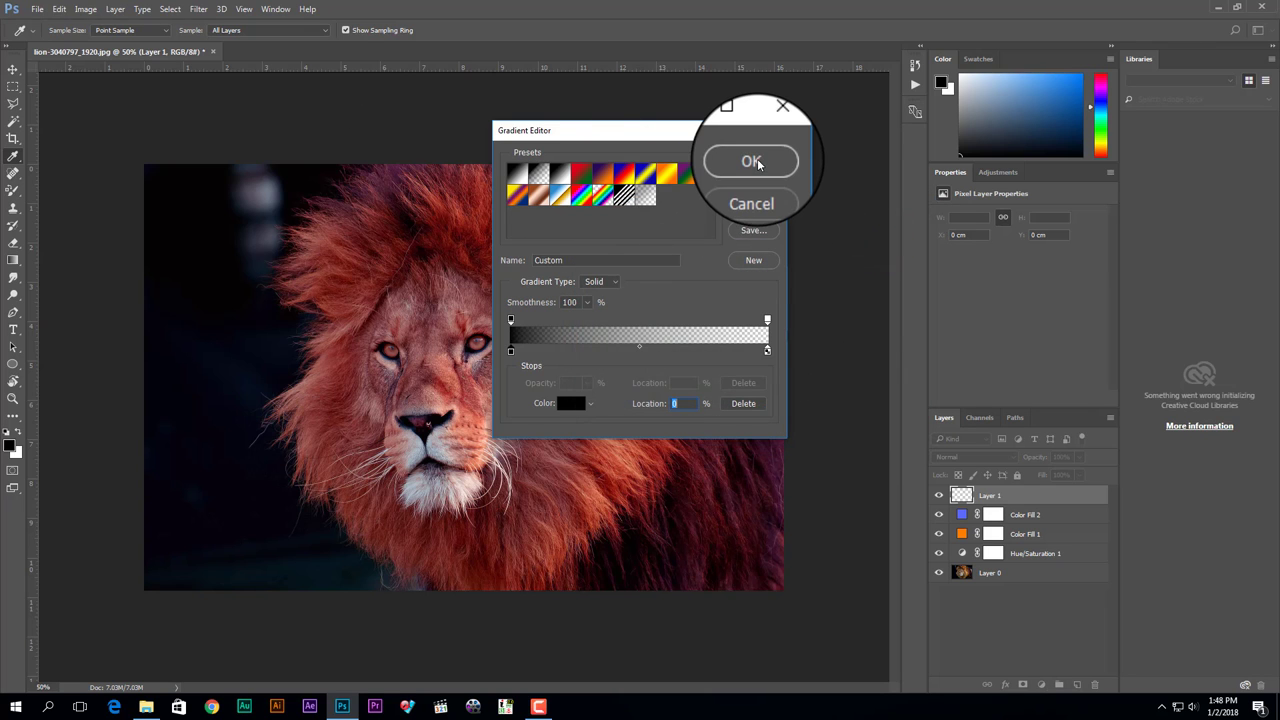
left_click(755, 150)
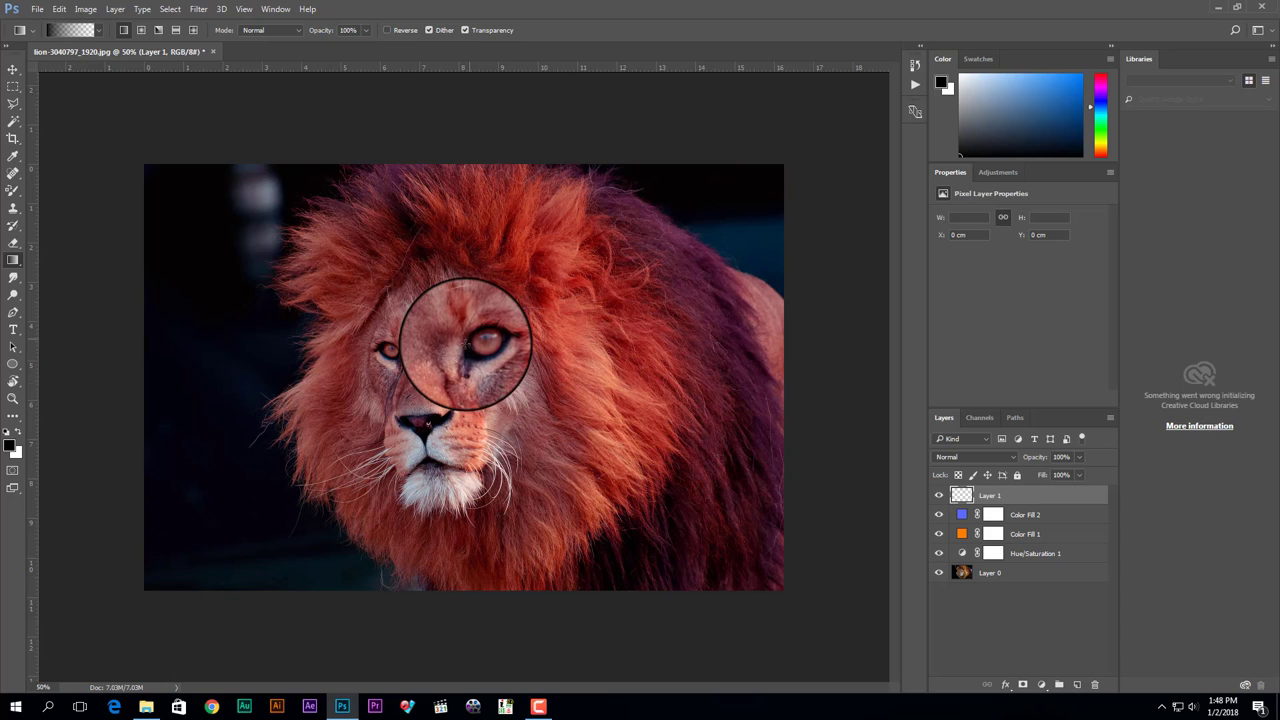
- Draw a reversed black gradient from the lion's eye outward to darken the edges
left_click_drag(465, 345, 766, 557)
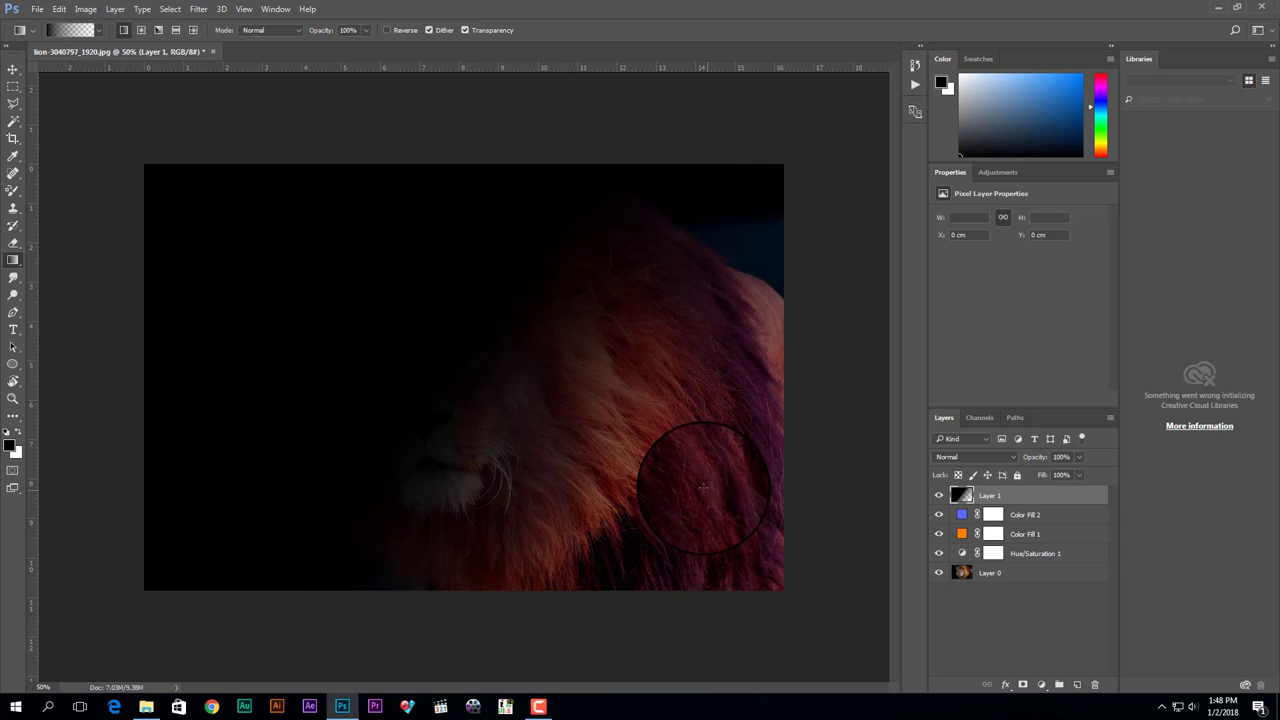
key("ctrl+z")
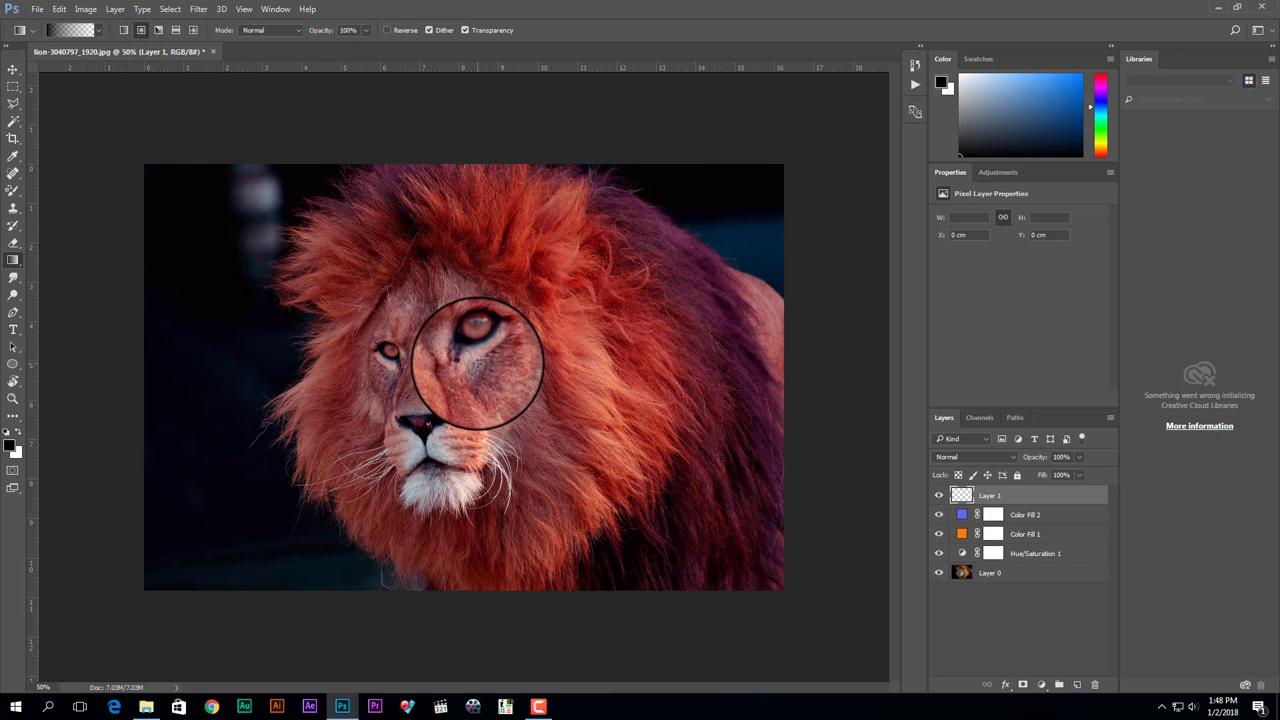
mouse_move(477, 364)
left_mouse_down()
mouse_move(722, 561)
mouse_move(745, 557)
left_mouse_up()
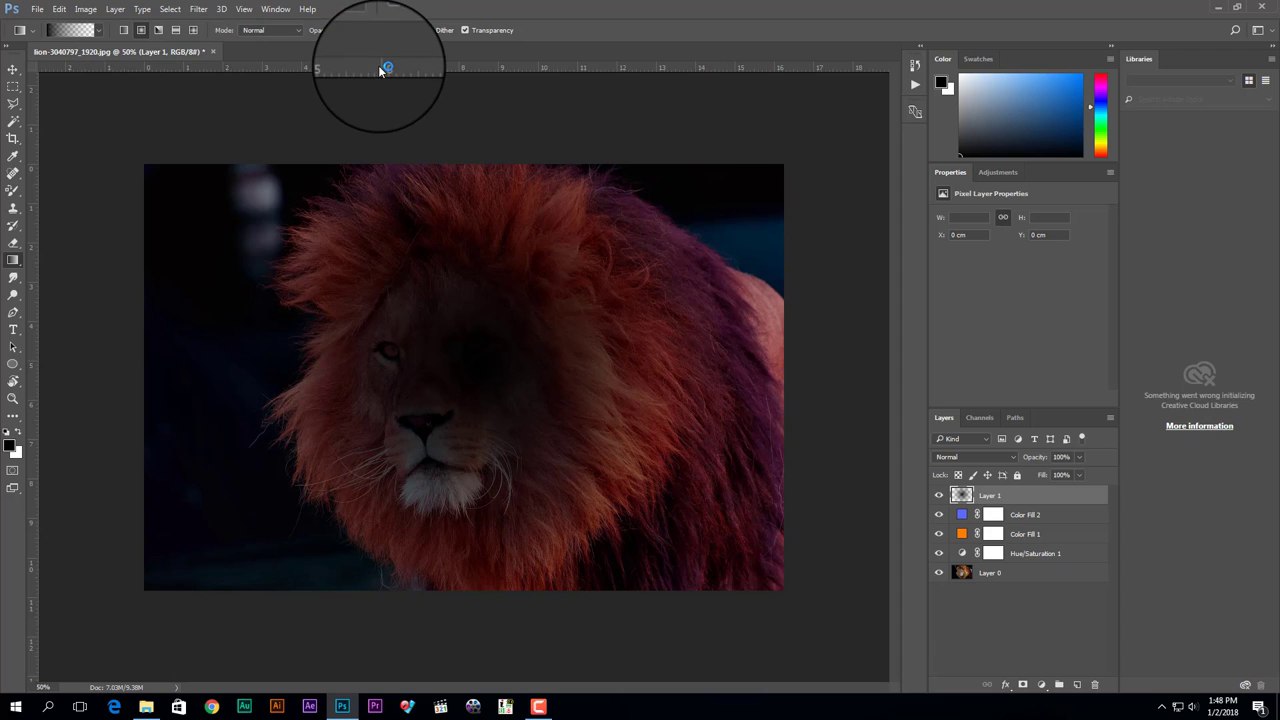
left_click(388, 31)
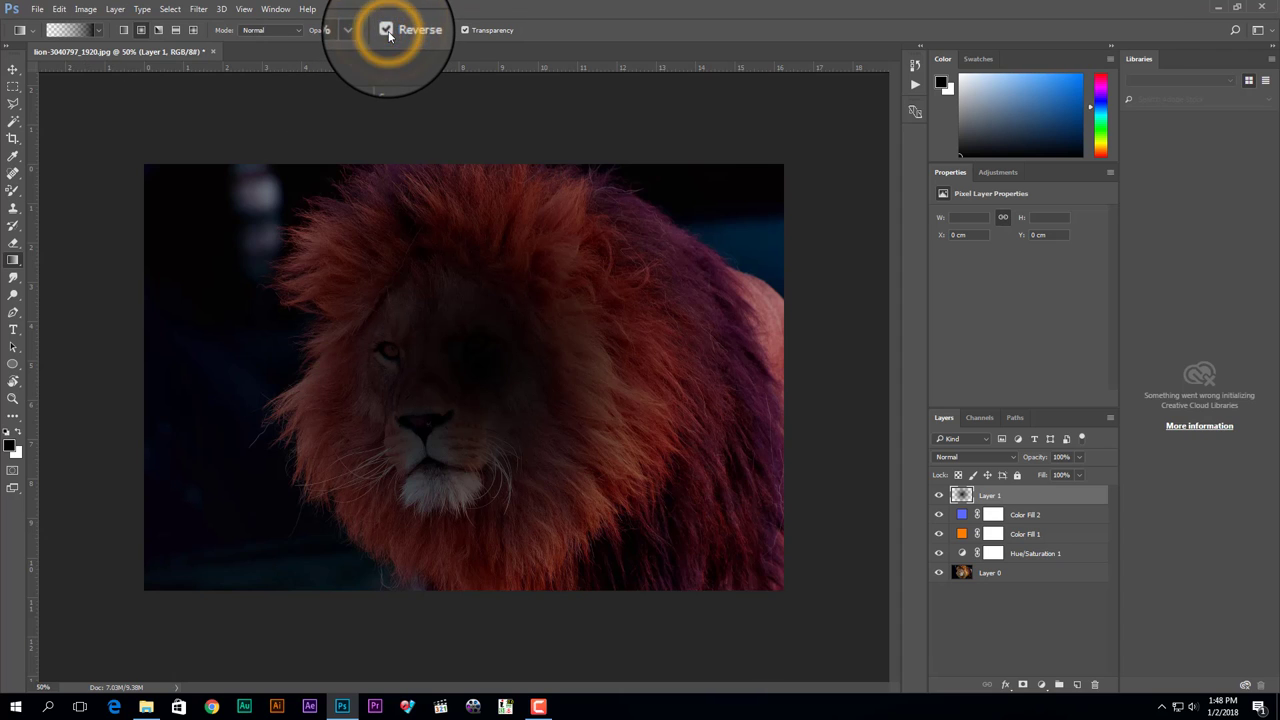
key("ctrl+z")
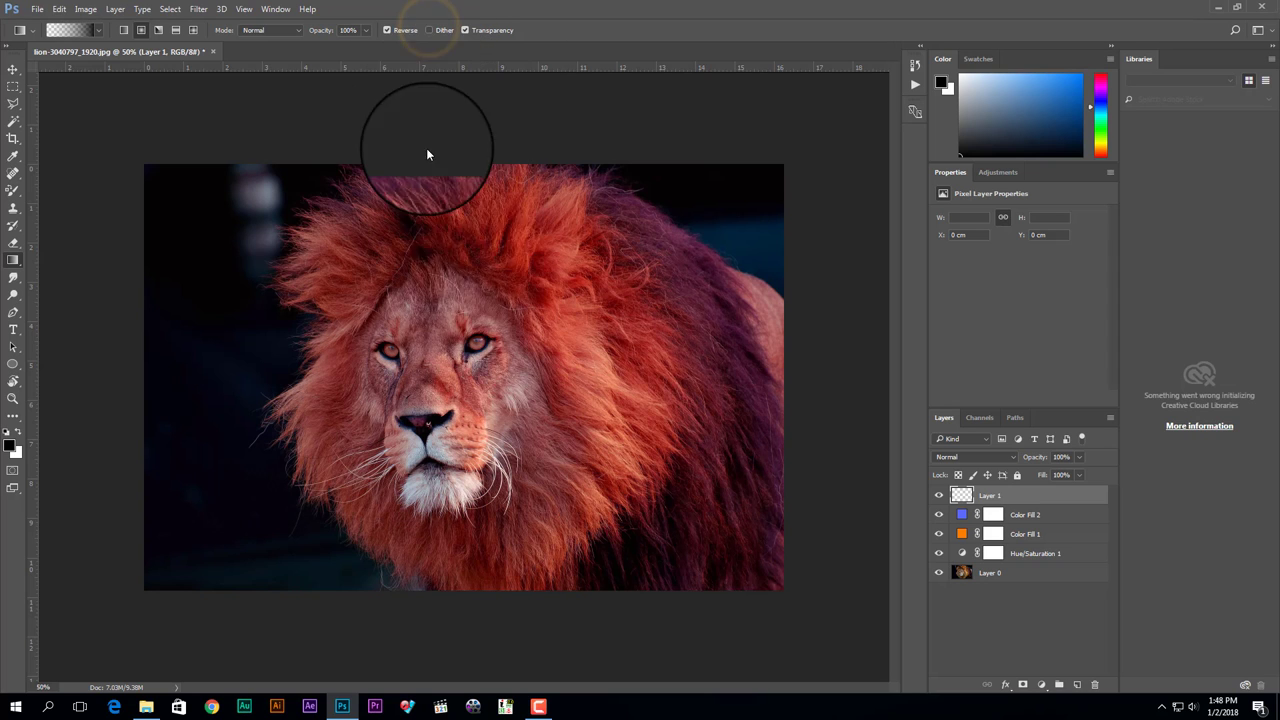
left_click_drag(475, 350, 757, 552)
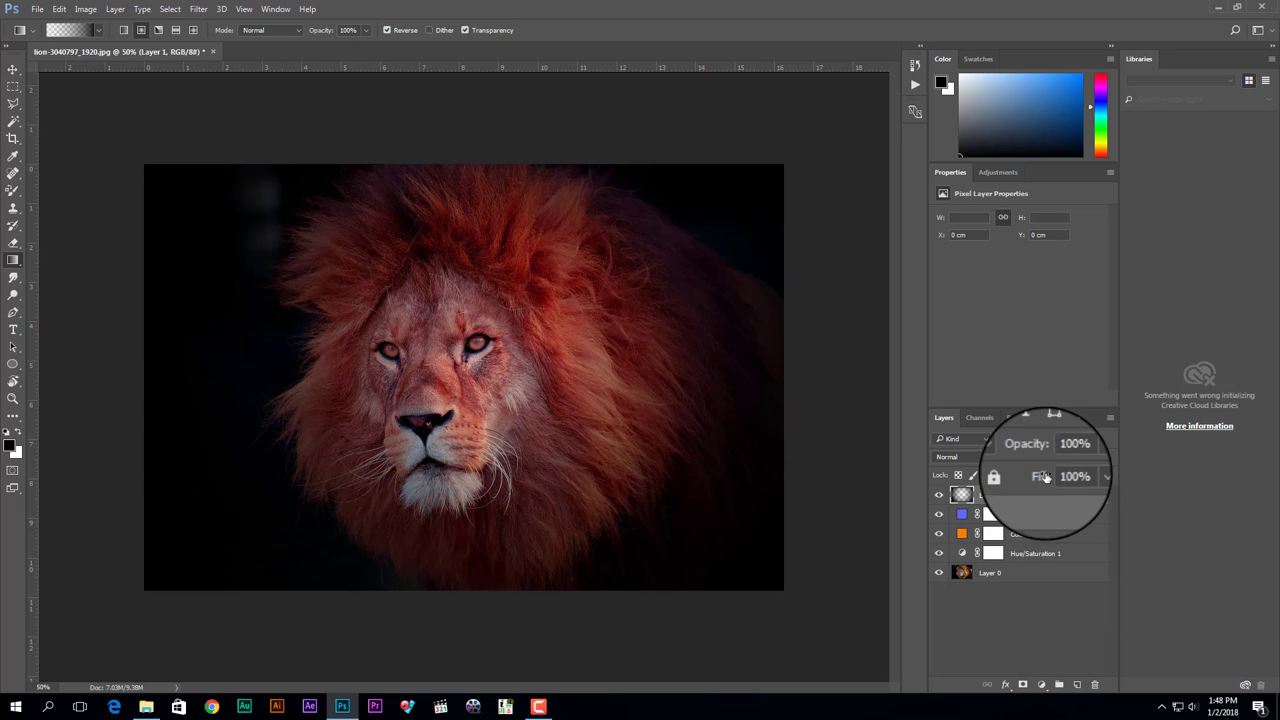
- Fade the vignette layer to 10% opacity
left_click_drag(1062, 458, 1047, 458)
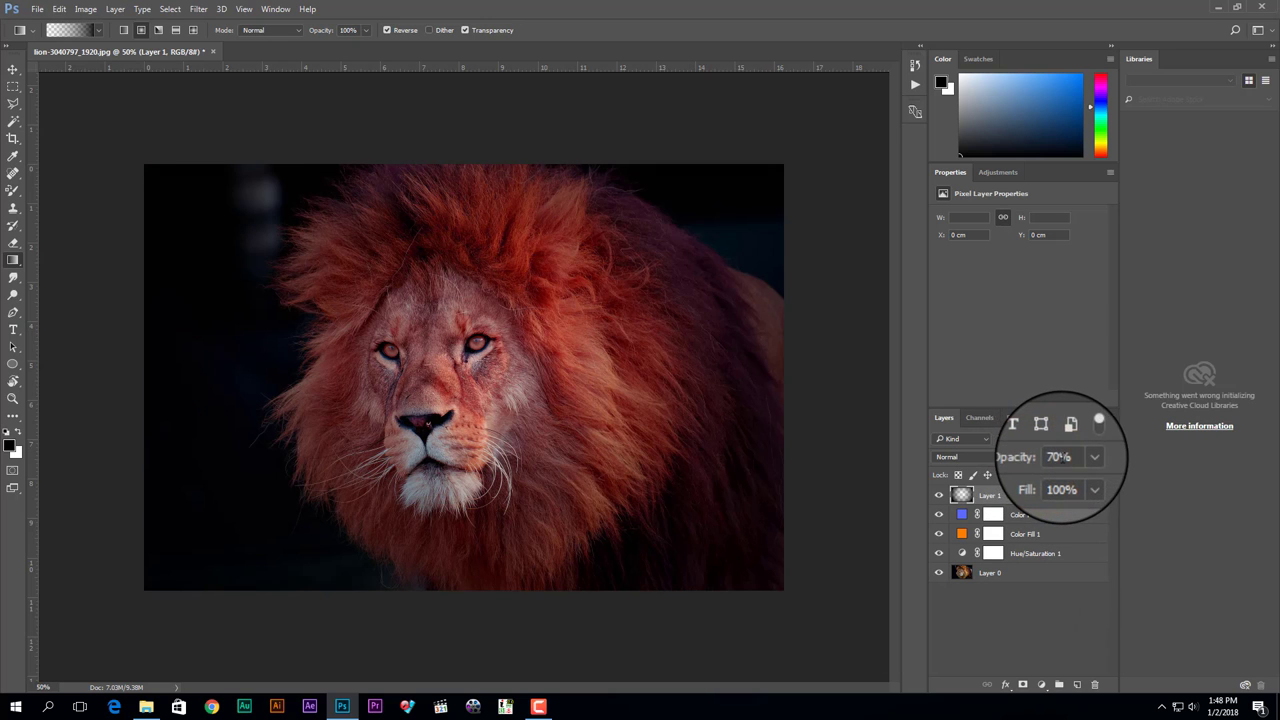
left_click(1070, 458)
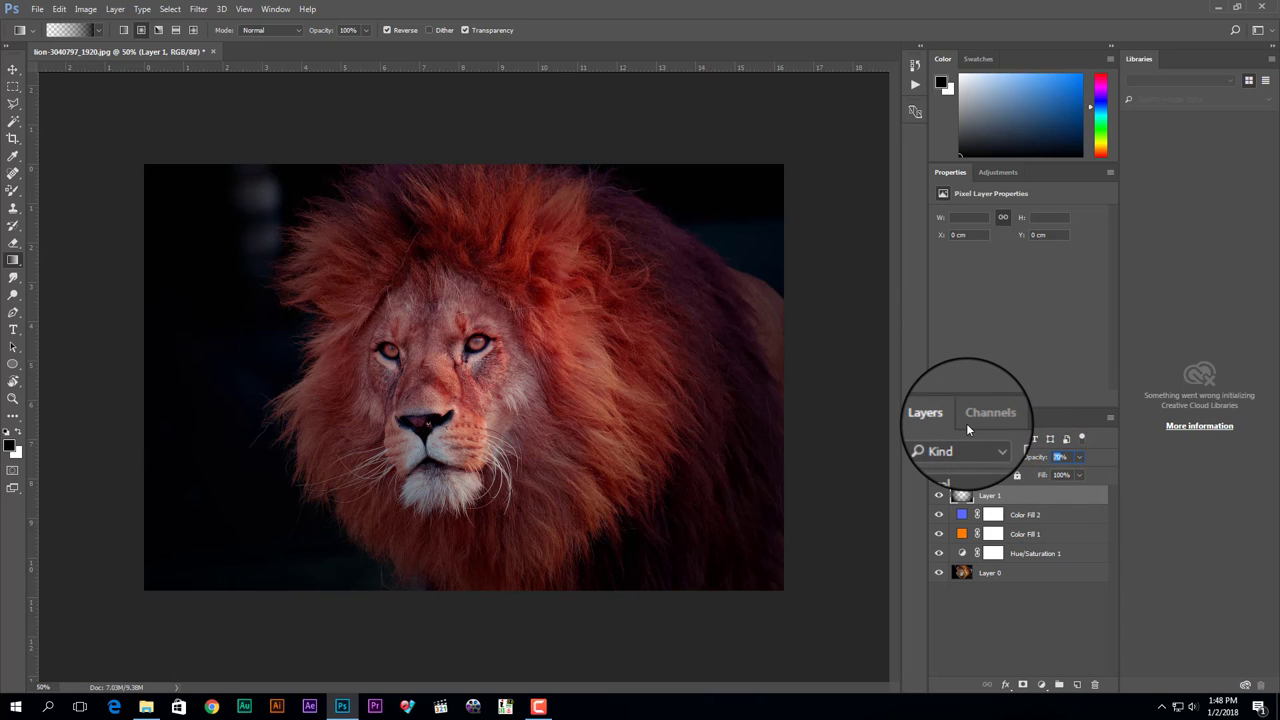
type("10")
key("Return")
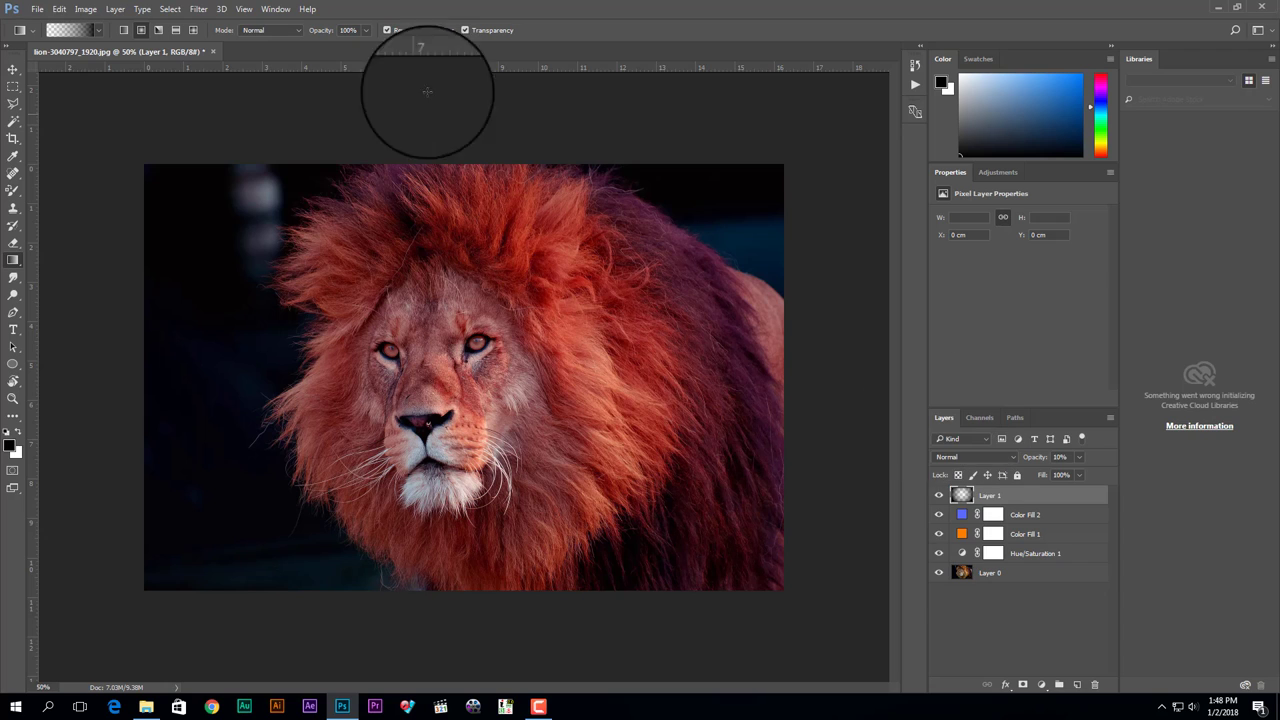
- Add a Curves adjustment above Layer 0 and lift blue in the shadows and highlights
left_click(1018, 575)
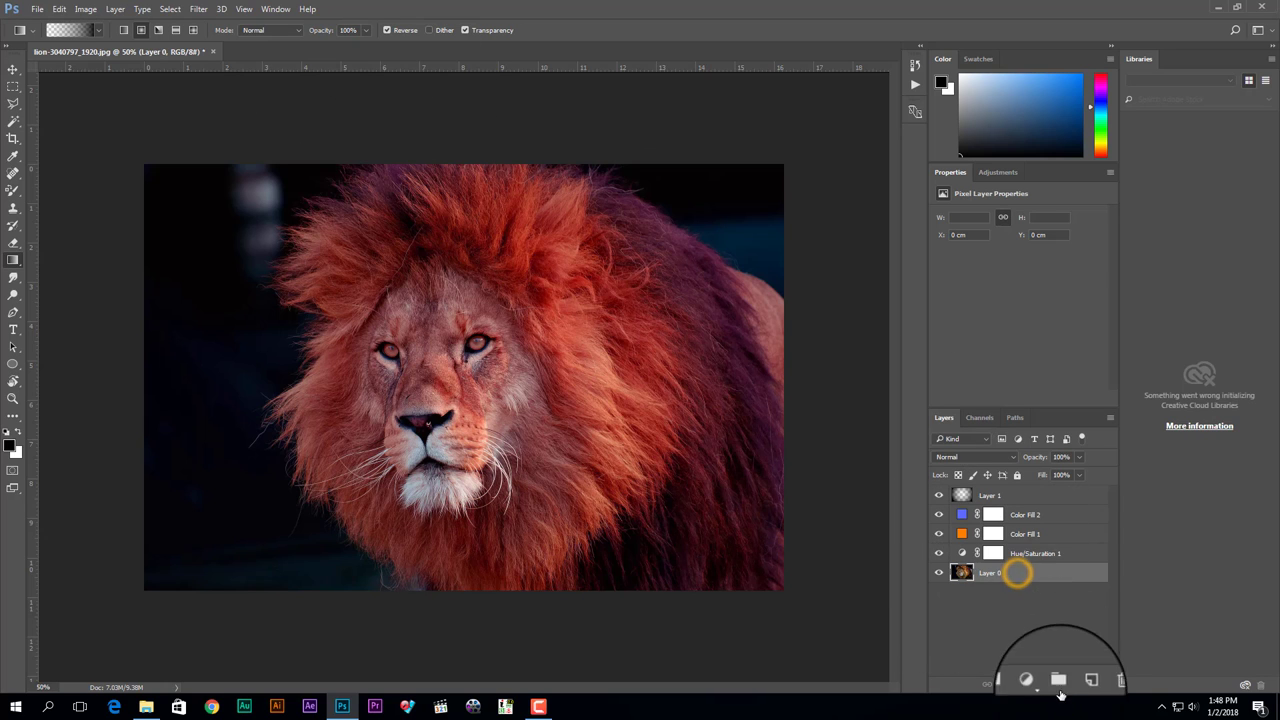
left_click(1042, 686)
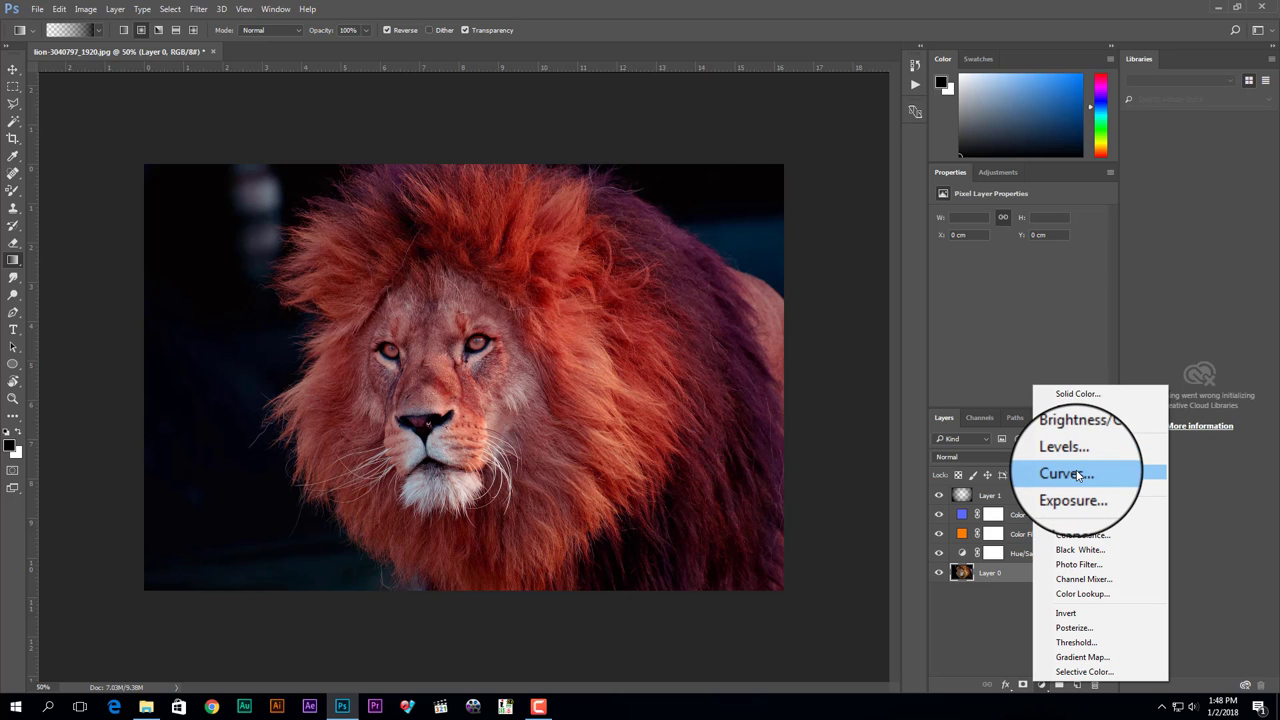
left_click(1077, 474)
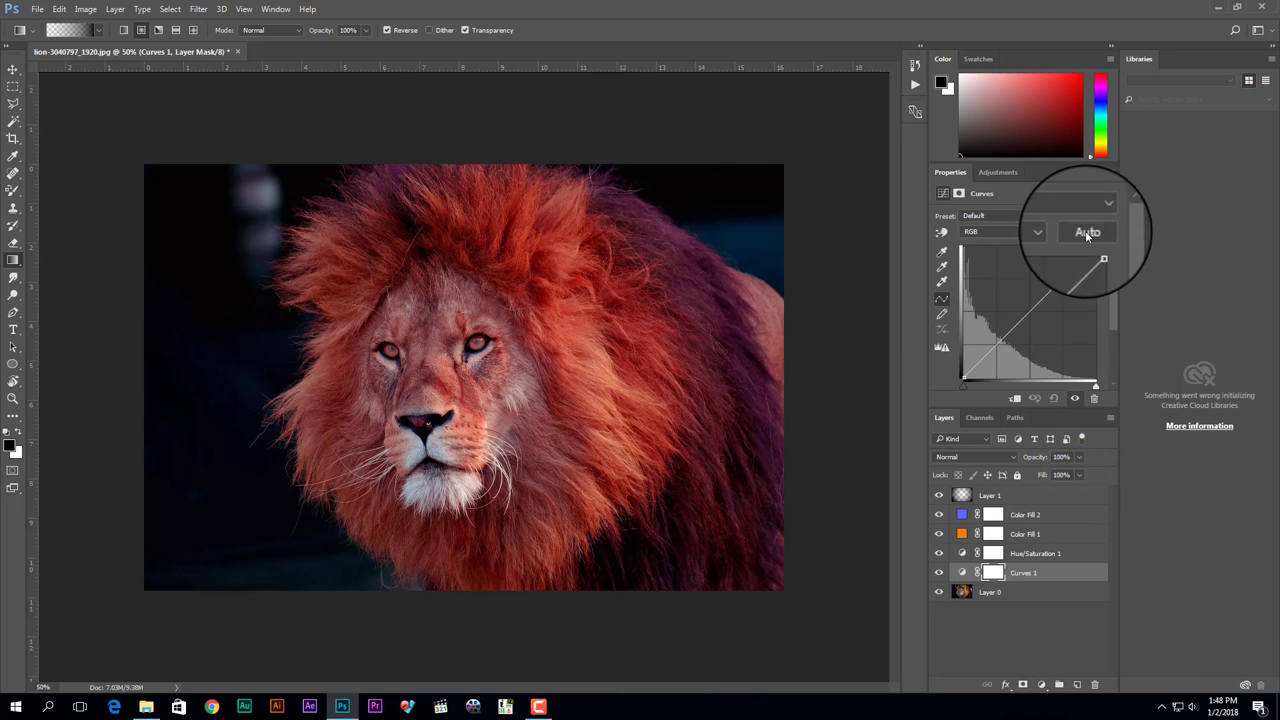
left_click(994, 251)
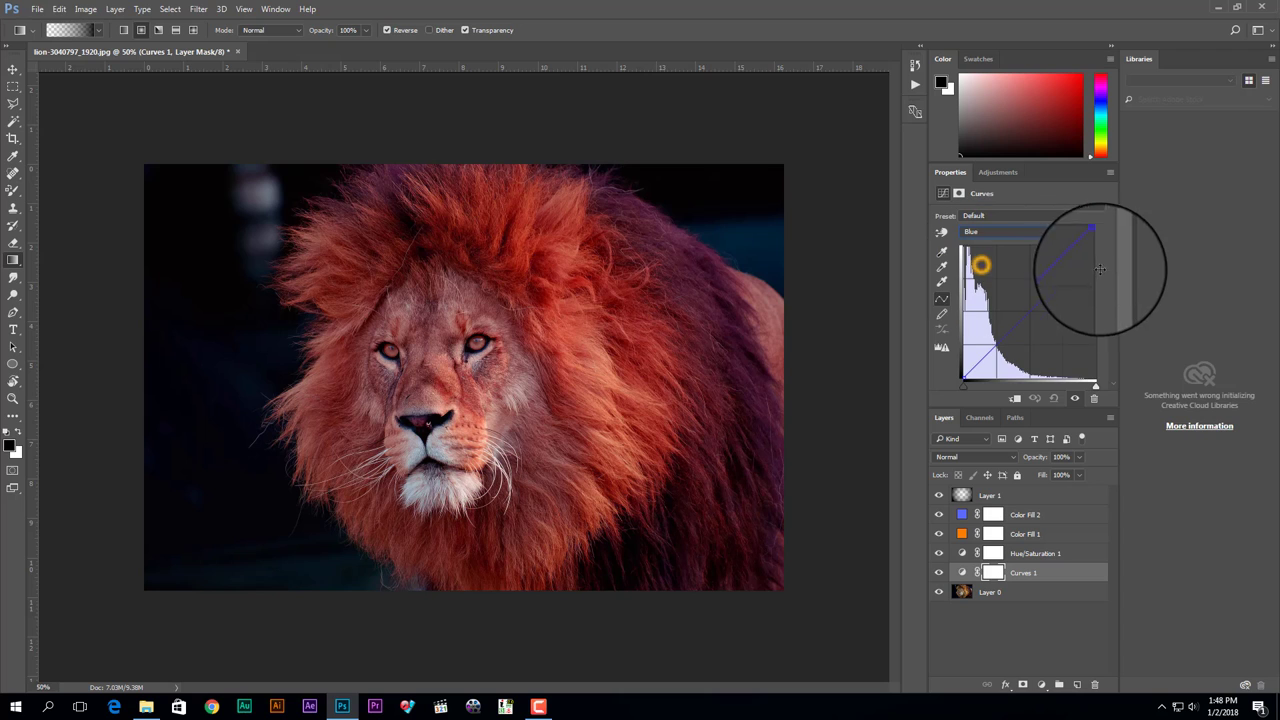
left_click_drag(1096, 246, 1086, 246)
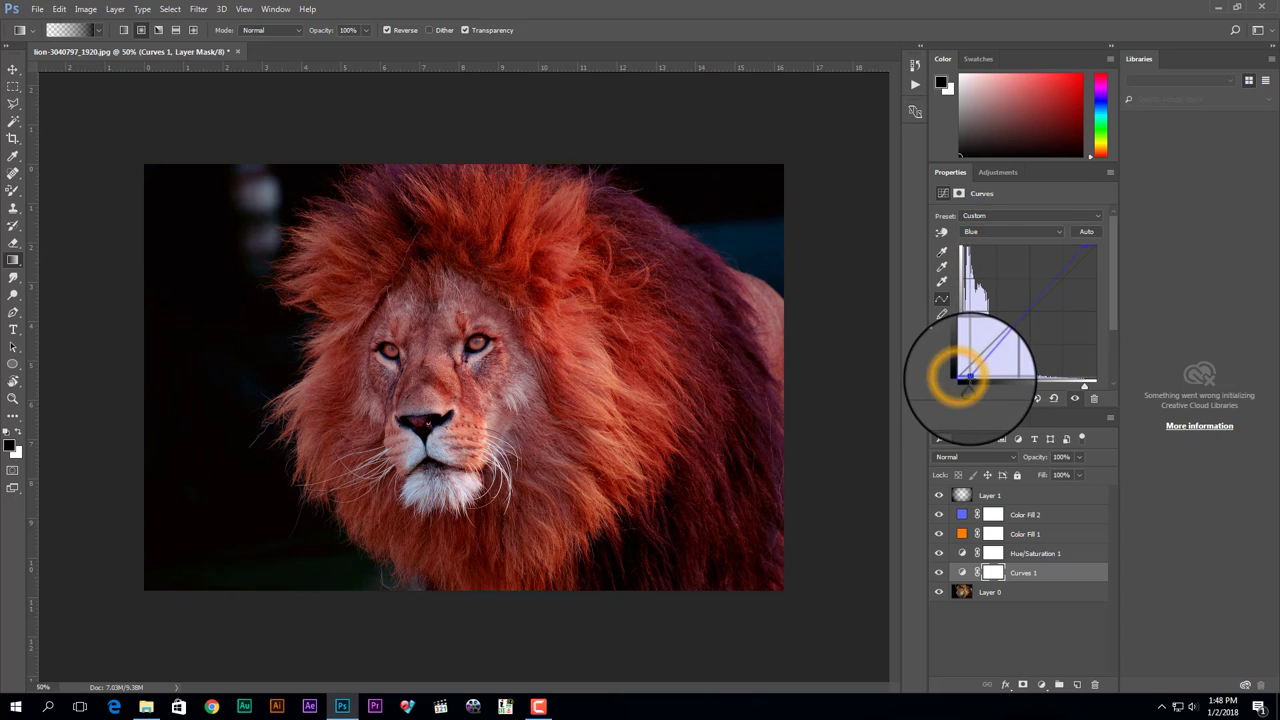
left_click_drag(962, 378, 955, 368)
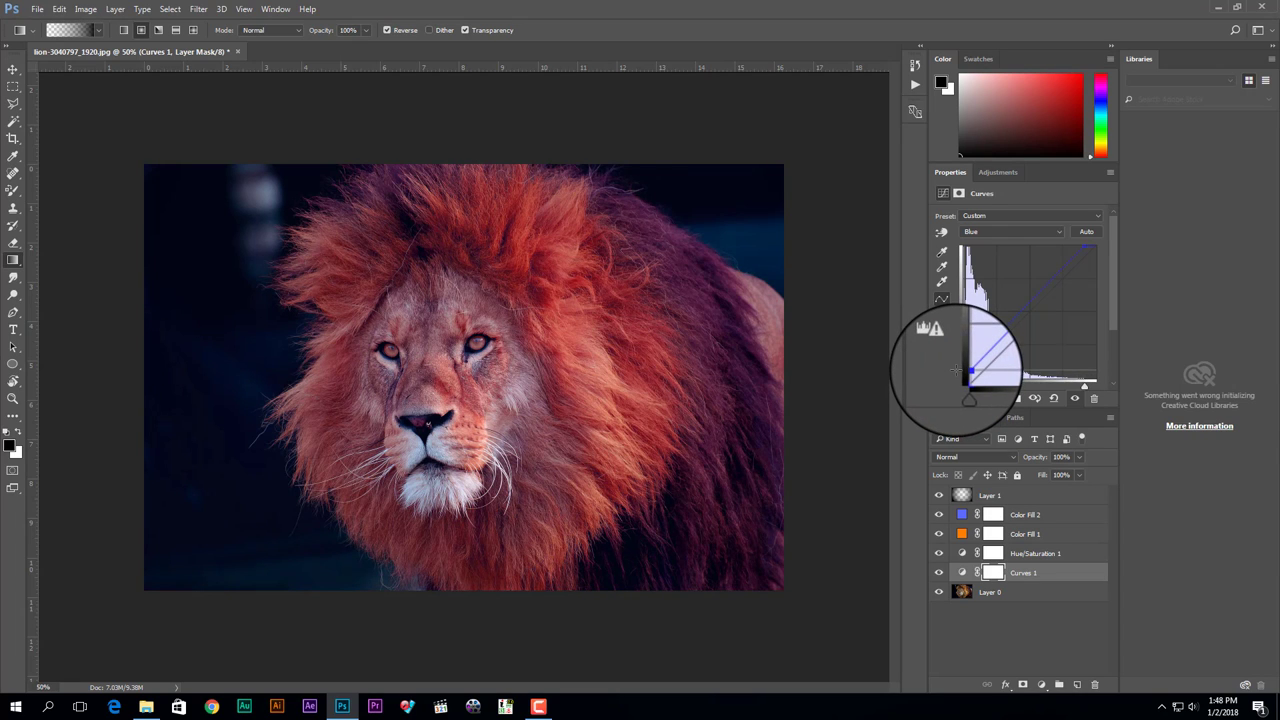
- Boost red highlights slightly, lower green highlights, and fine-tune the RGB highlight endpoint
left_click(1040, 230)
left_click(1000, 241)
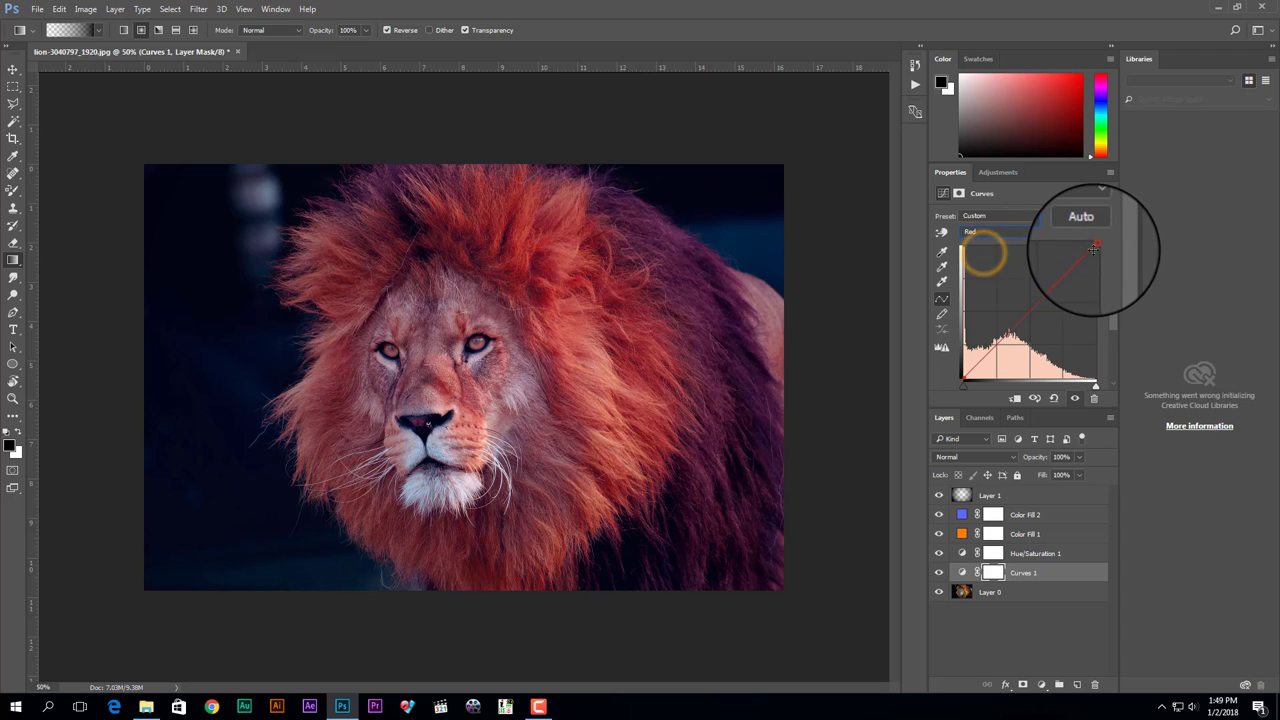
left_click_drag(1095, 247, 1091, 247)
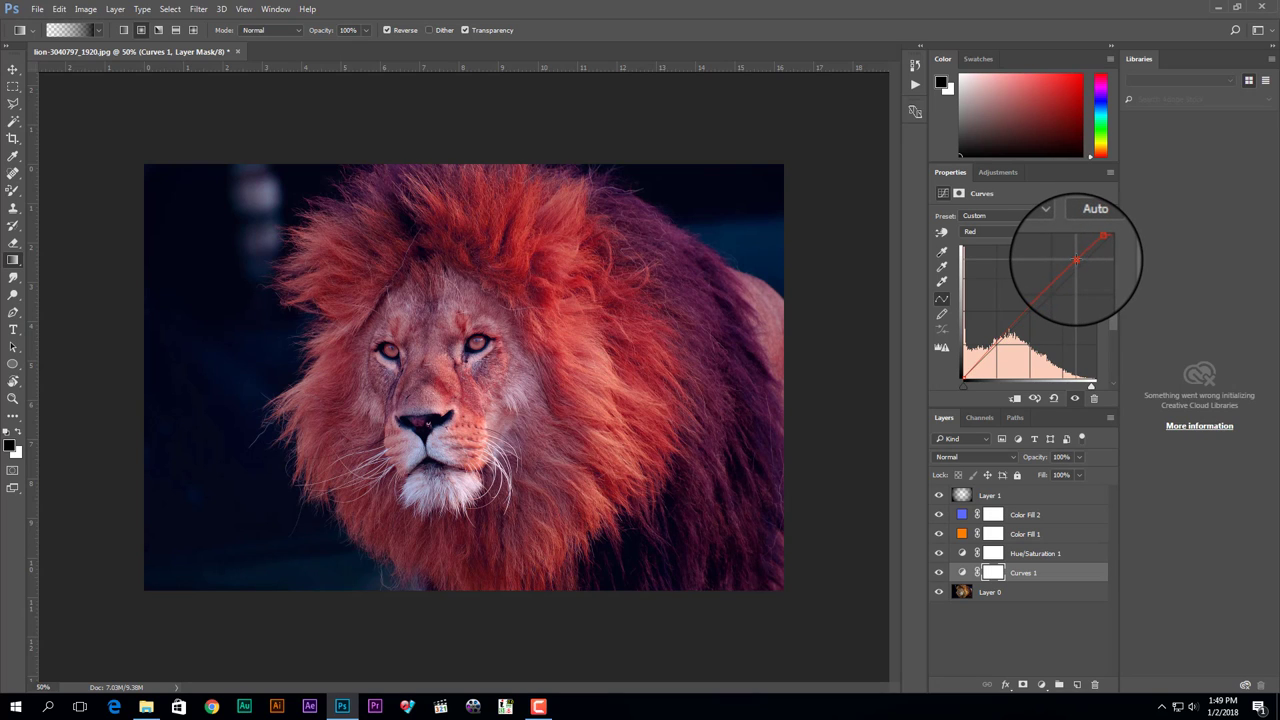
left_click(1021, 231)
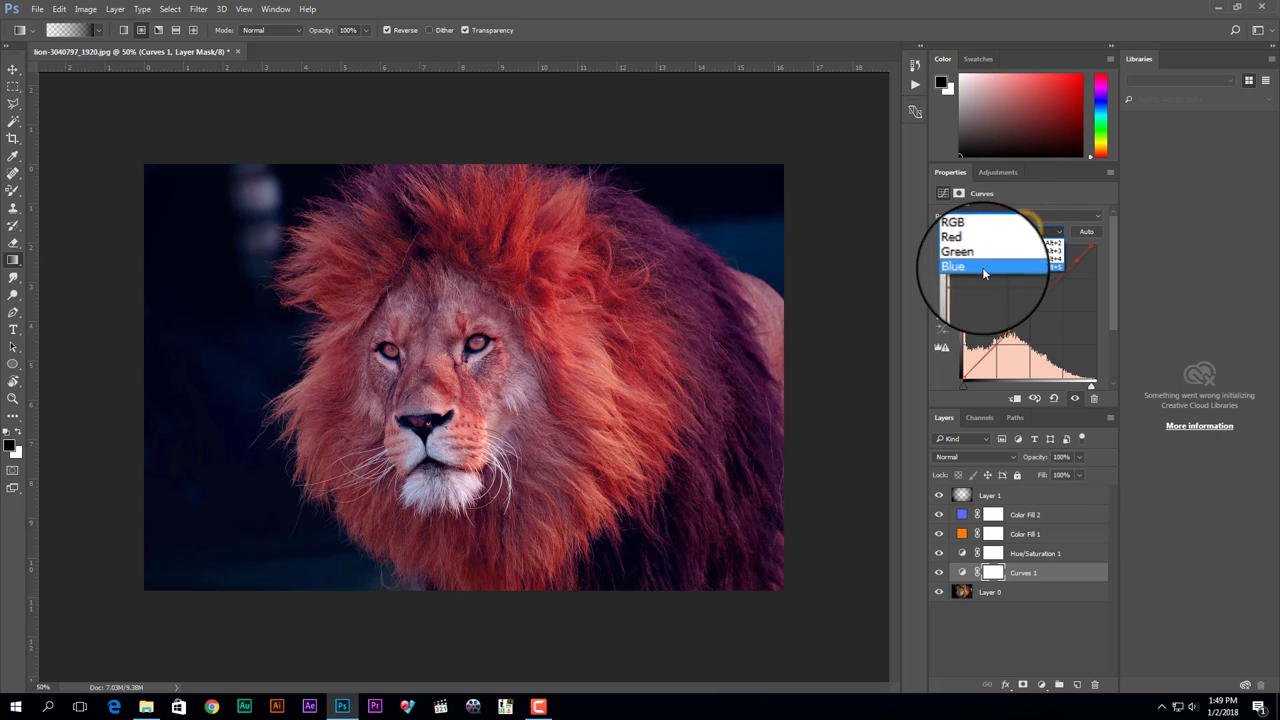
left_click(991, 262)
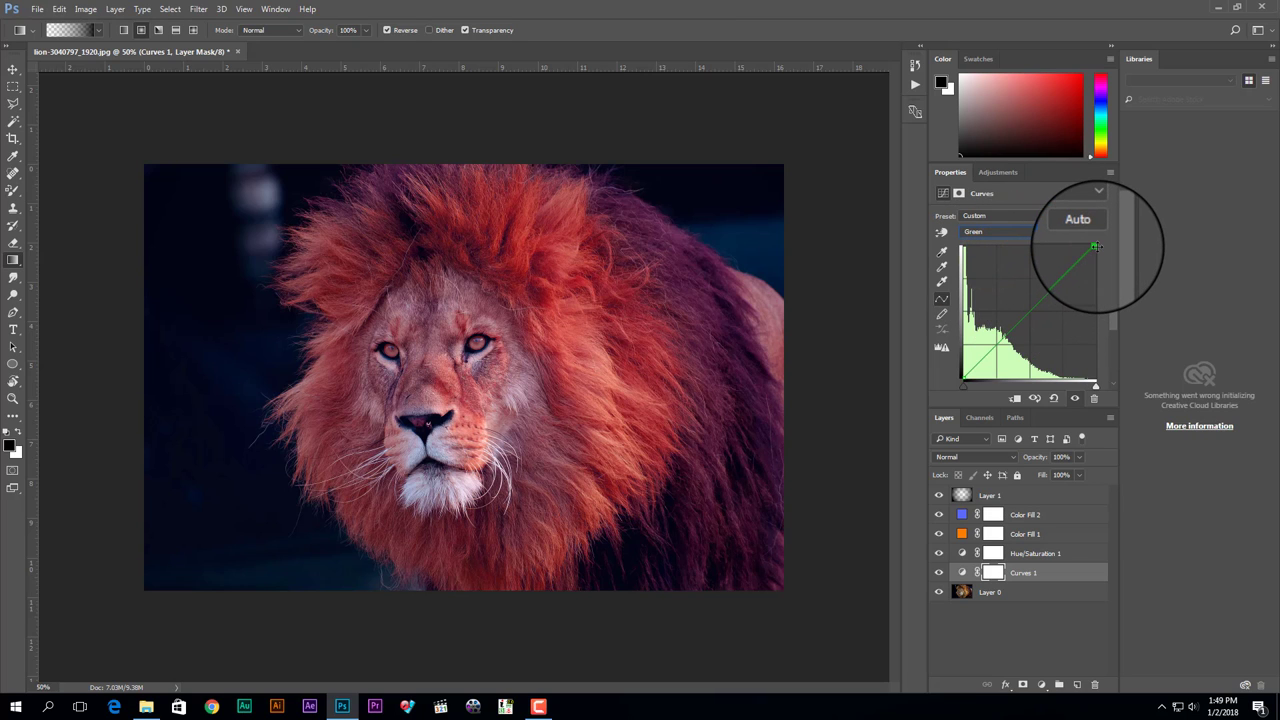
left_click_drag(1096, 246, 1097, 257)
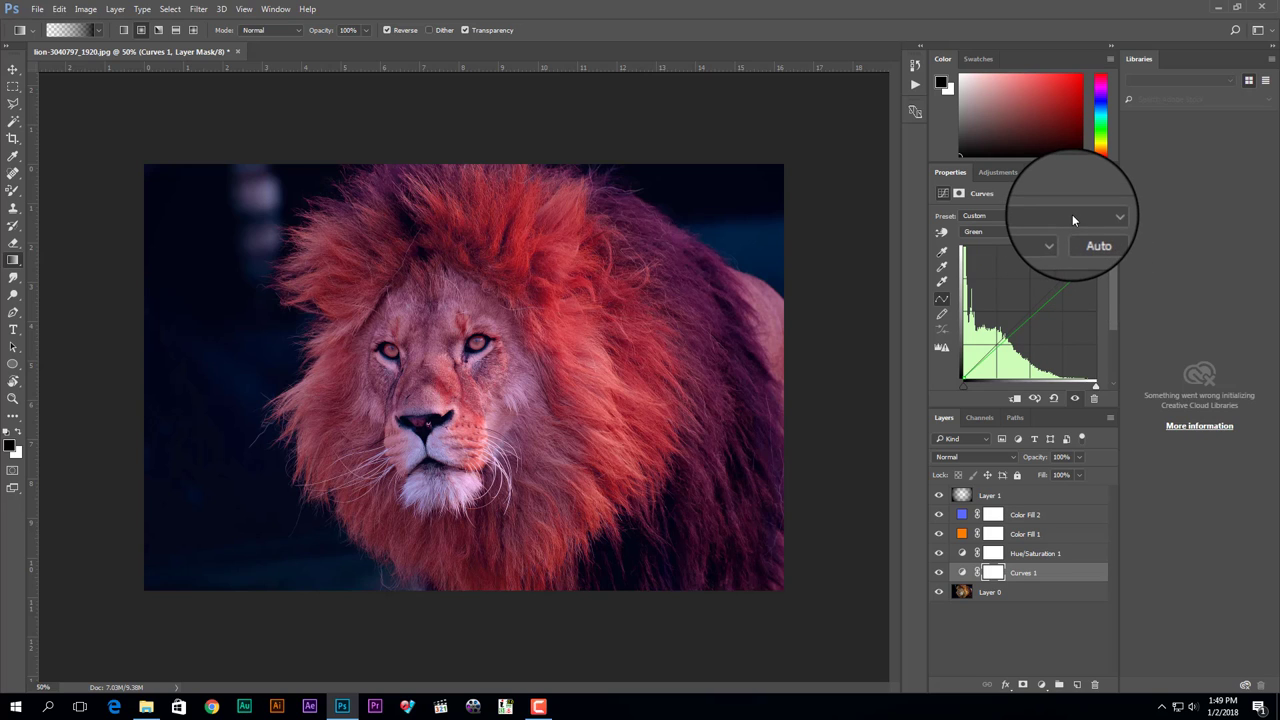
left_click(1062, 232)
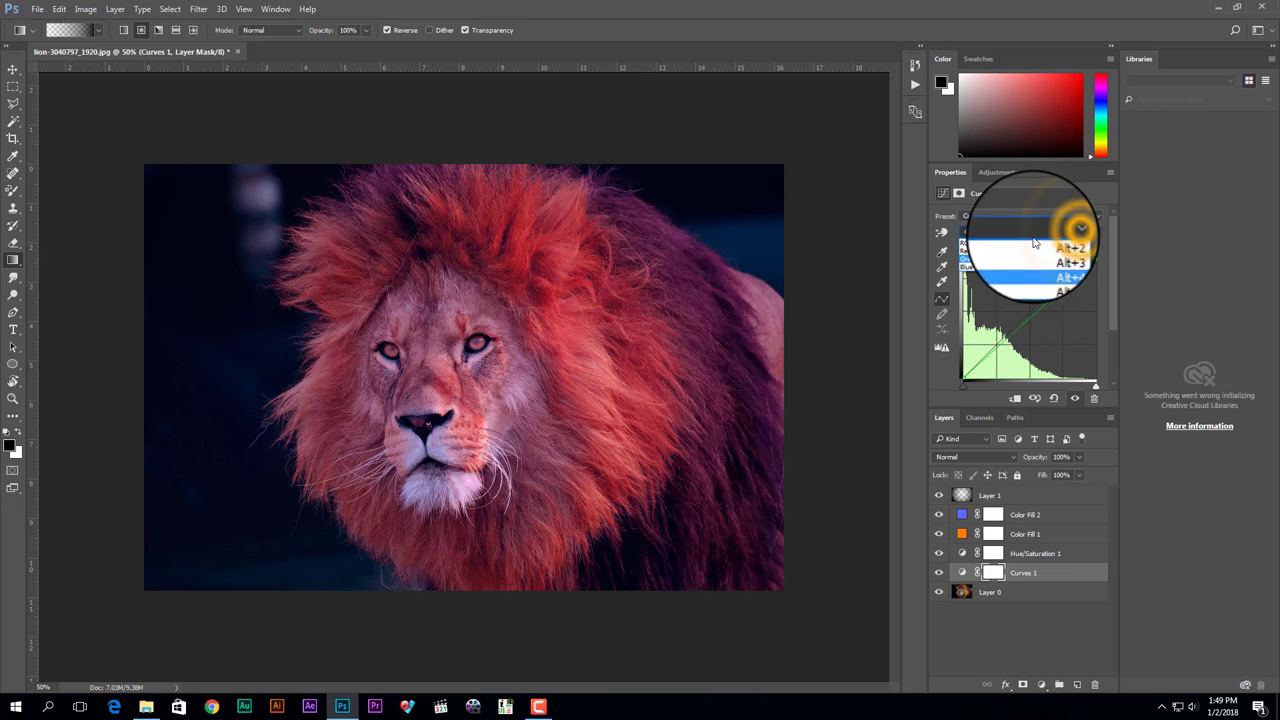
left_click(1002, 239)
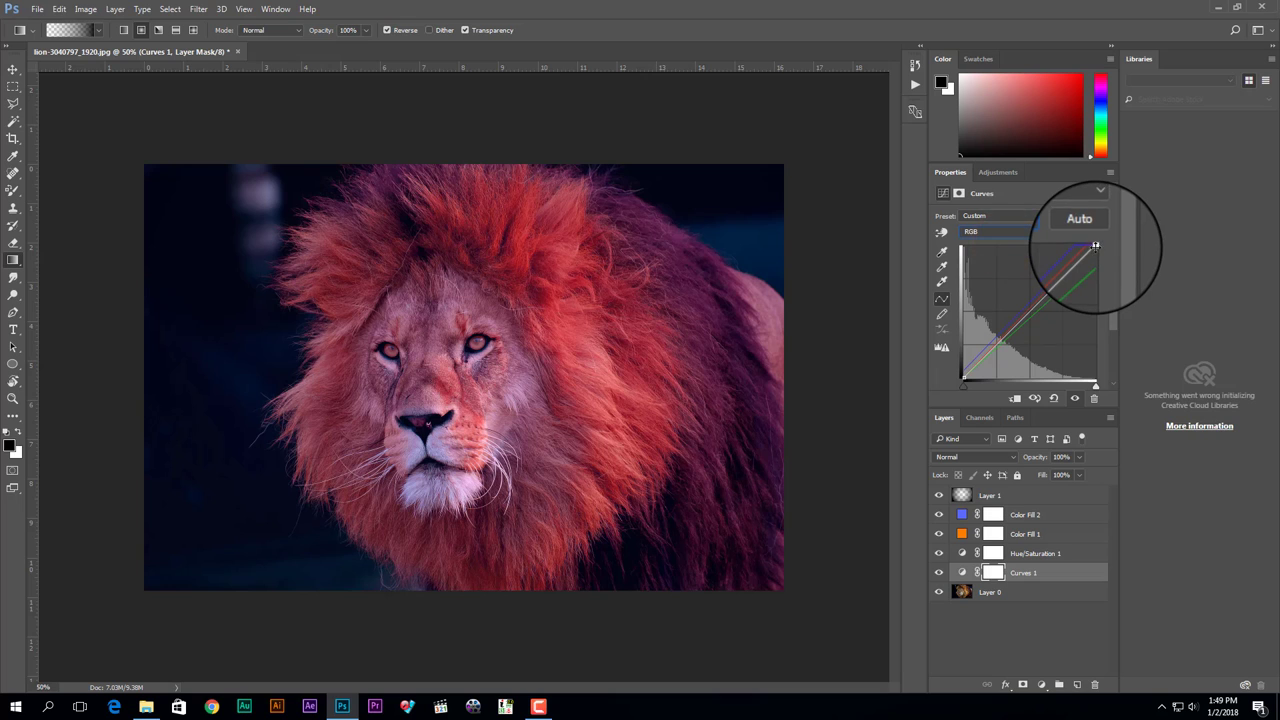
left_click_drag(1093, 245, 1094, 247)
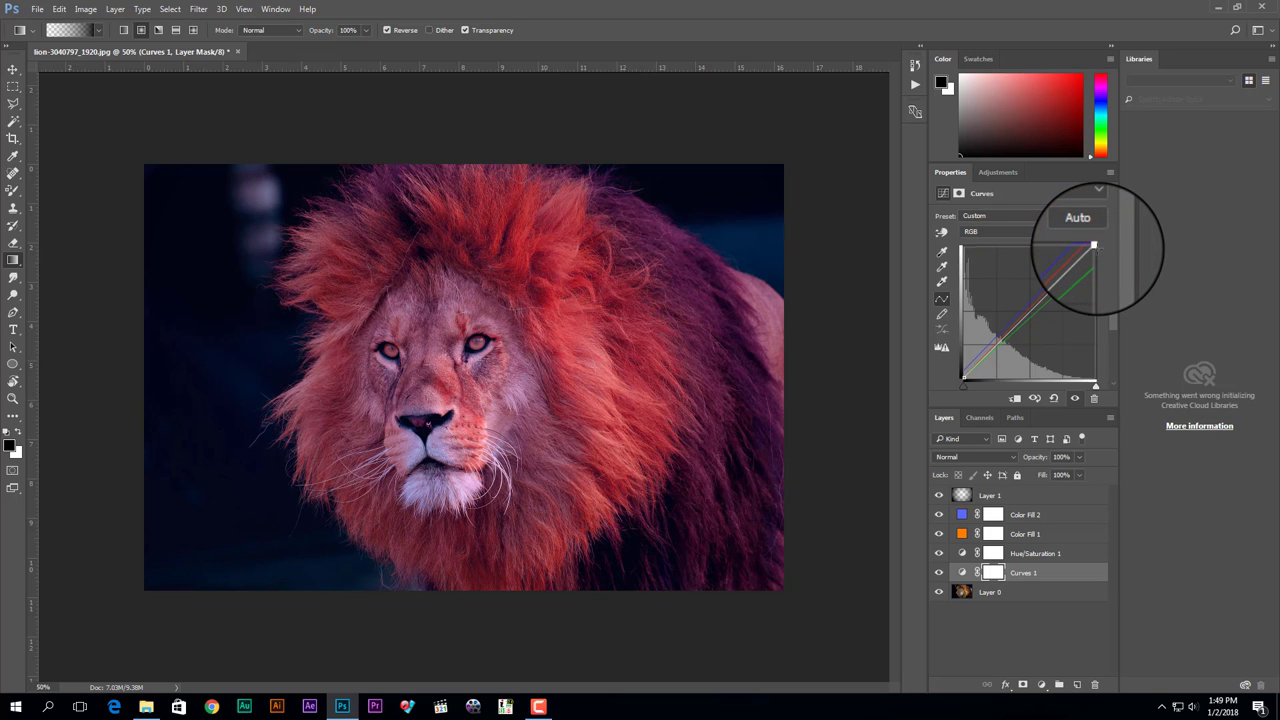
left_click(955, 611)
left_click(1020, 573)
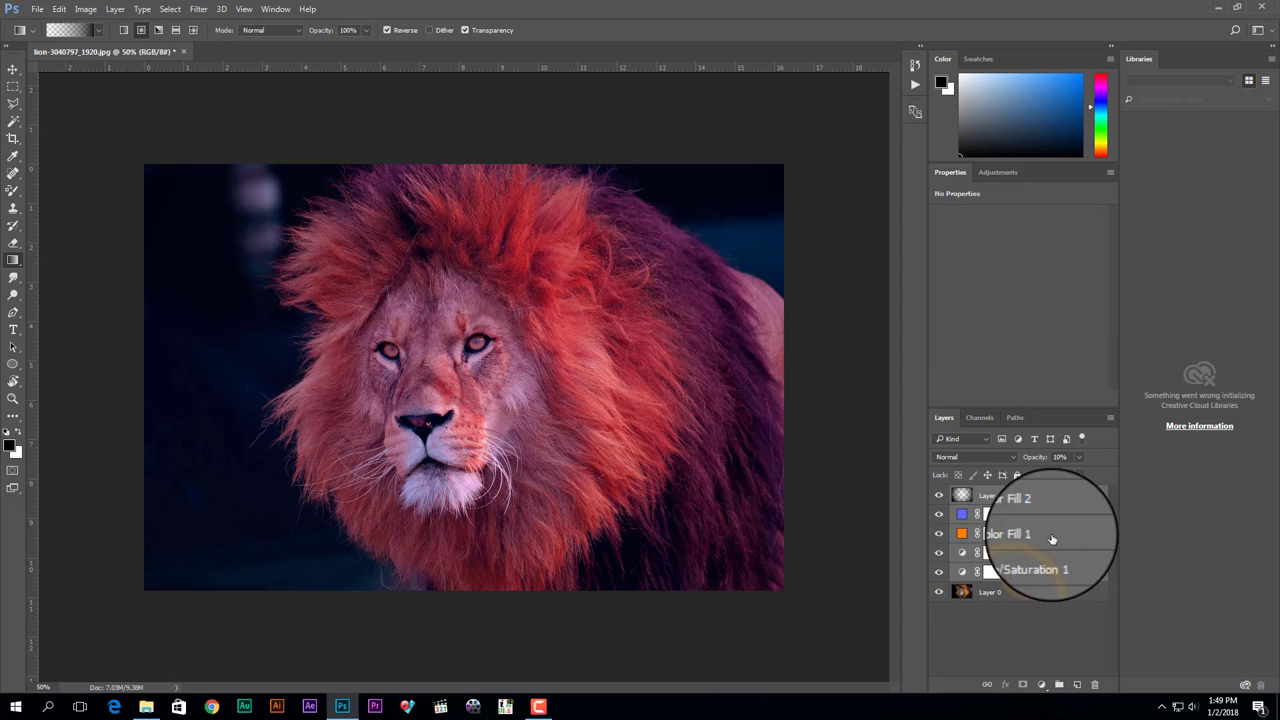
left_click(990, 495, "shift")
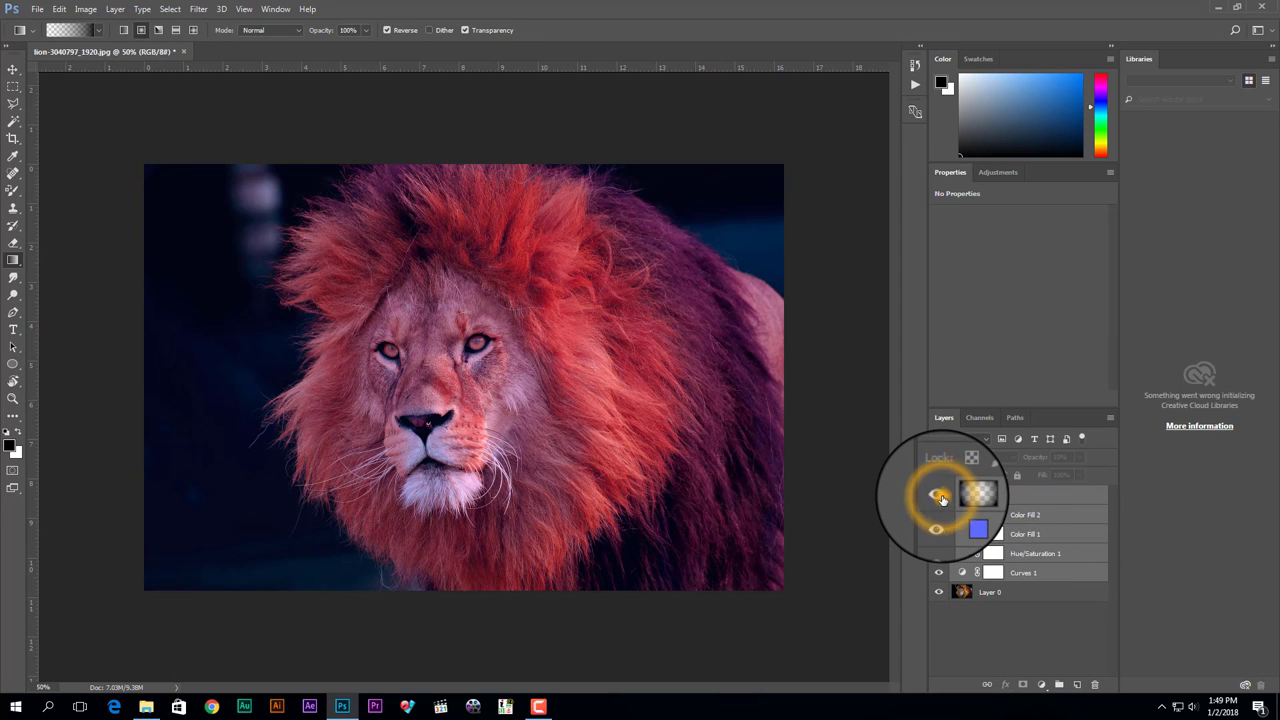
left_click(941, 498)
left_click(941, 498)
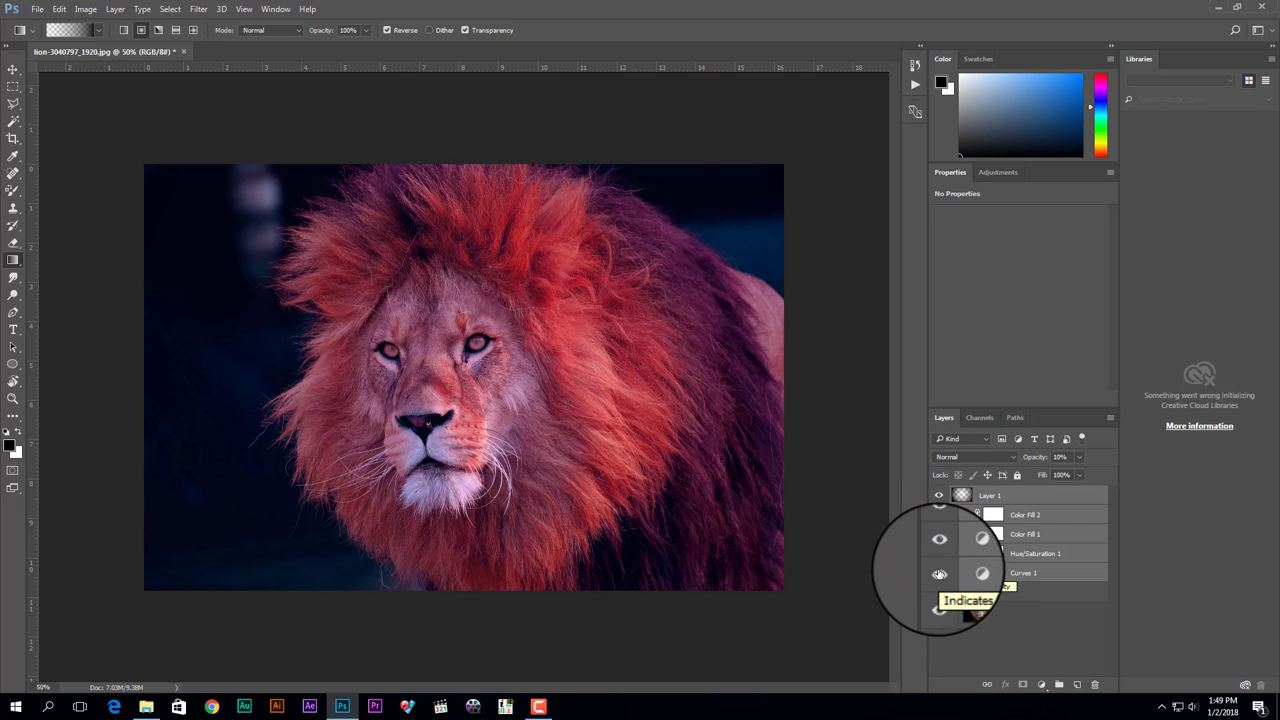
left_click(939, 575)
left_click(939, 555)
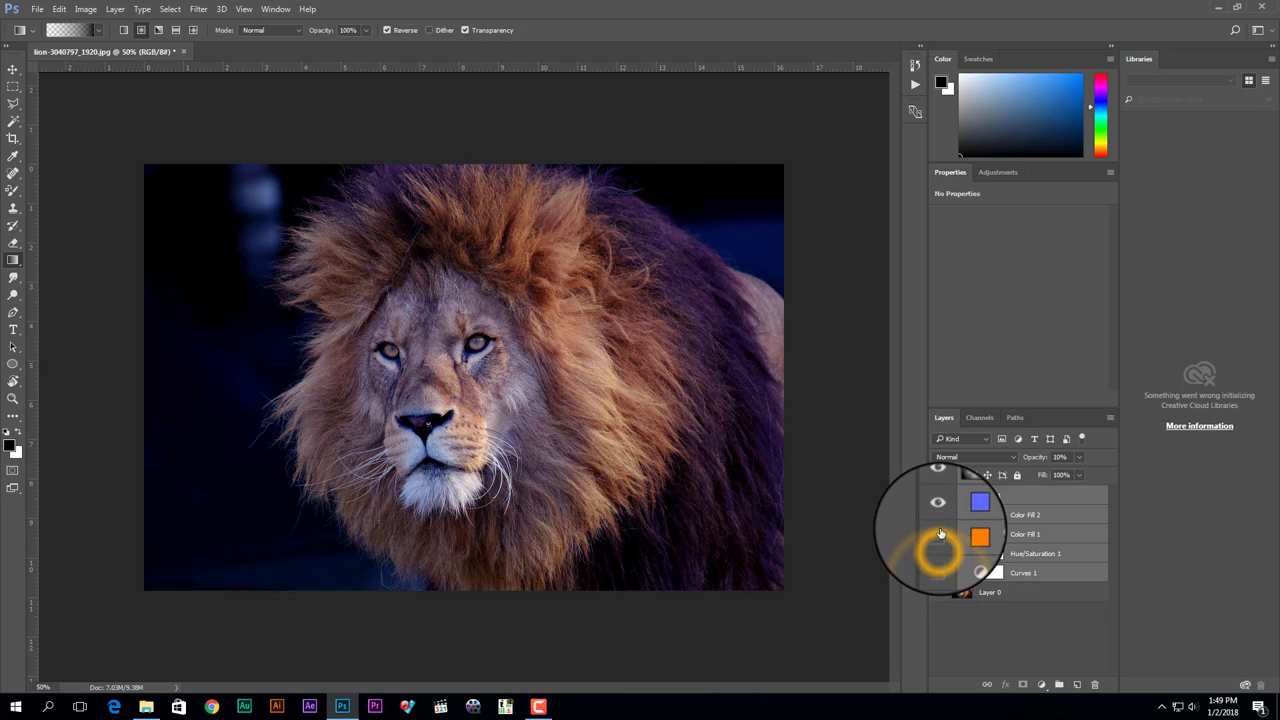
left_click(941, 534)
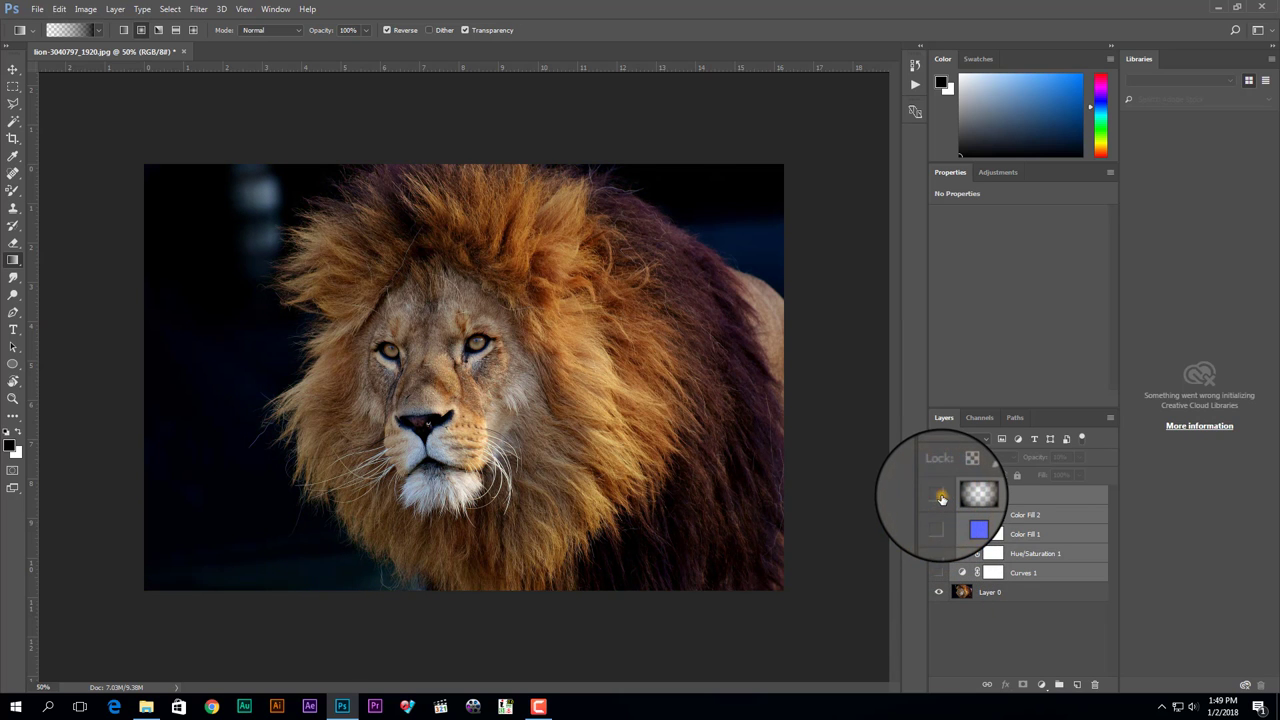
left_click(941, 514)
left_click(939, 534)
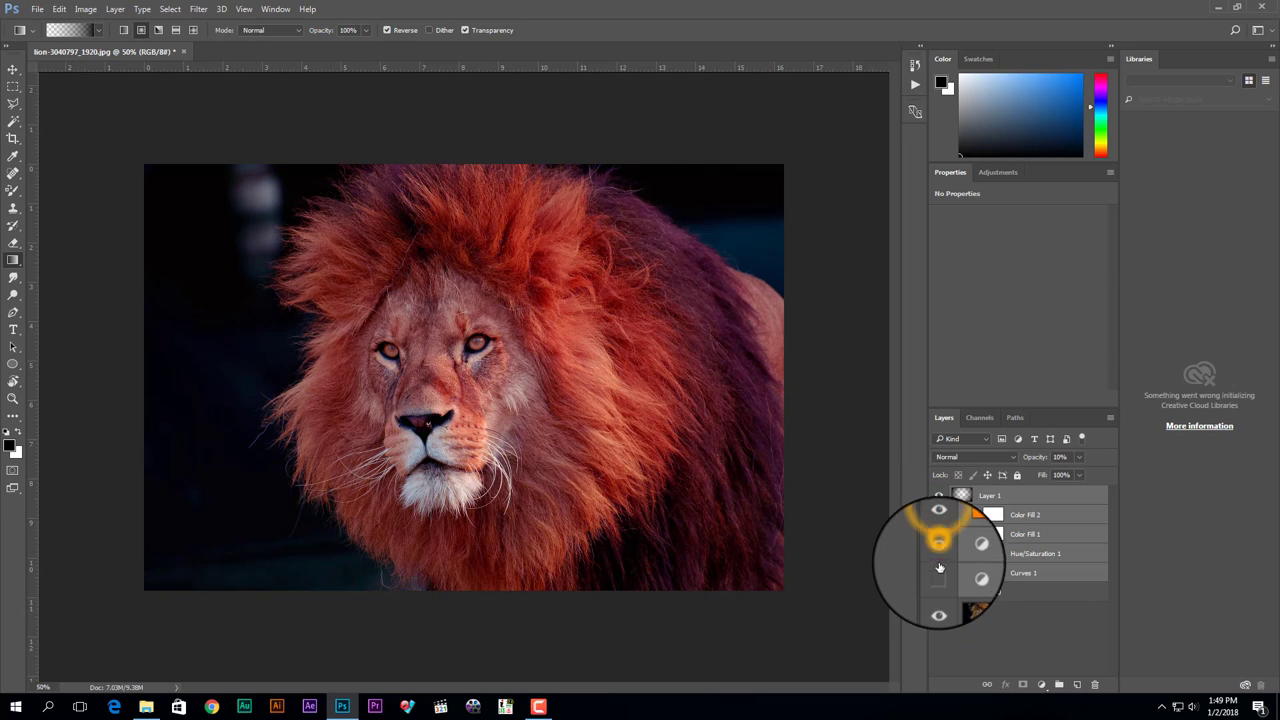
left_click(939, 556)
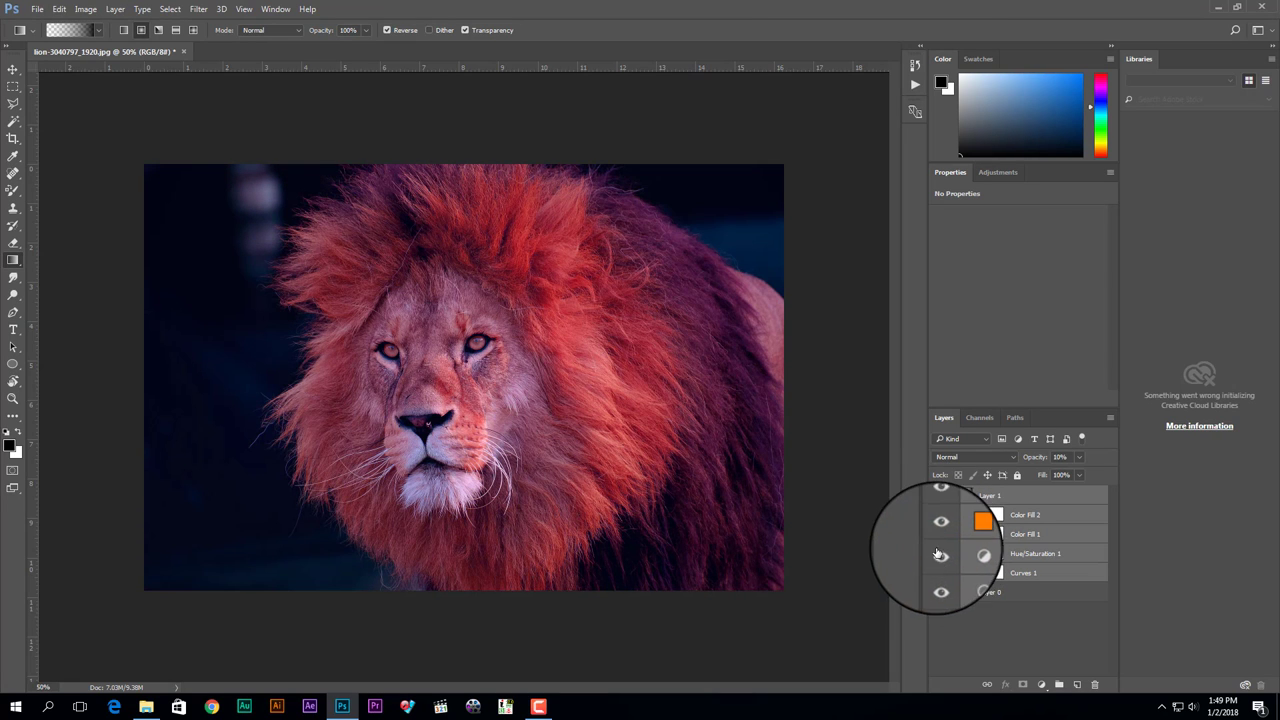
left_click(939, 572)
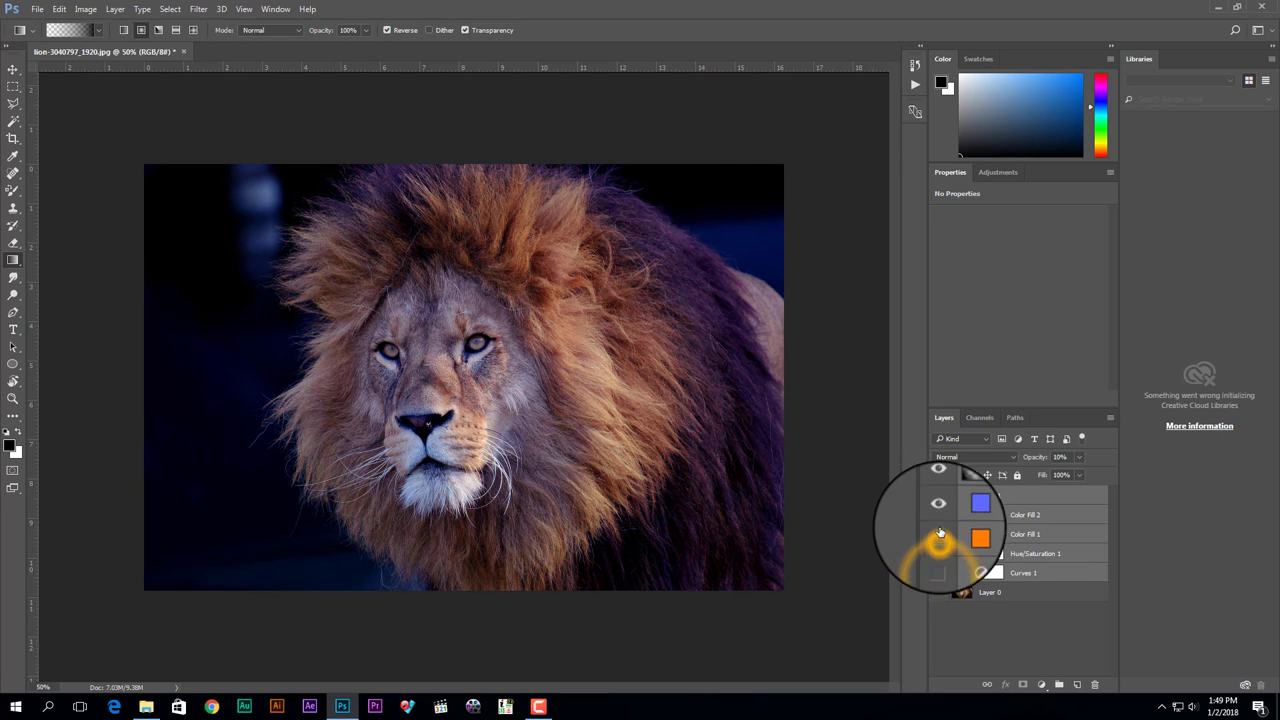
left_click(940, 514)
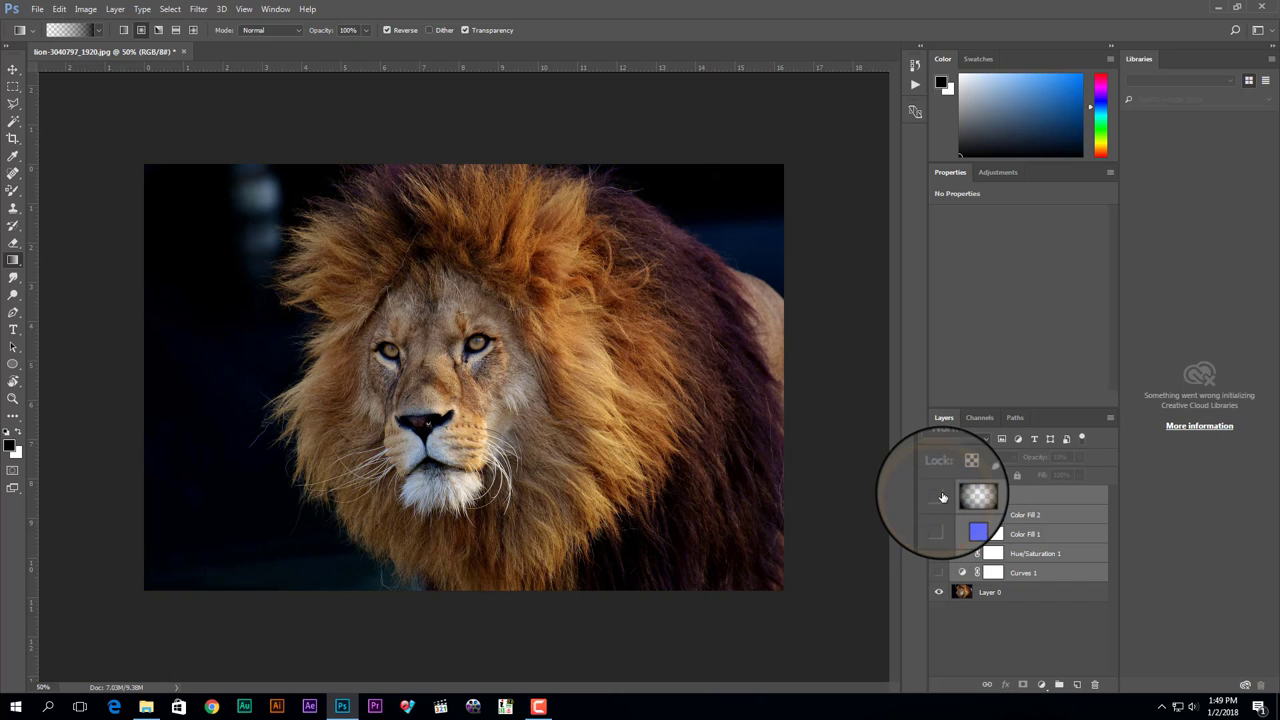
left_click(940, 514)
left_click(939, 534)
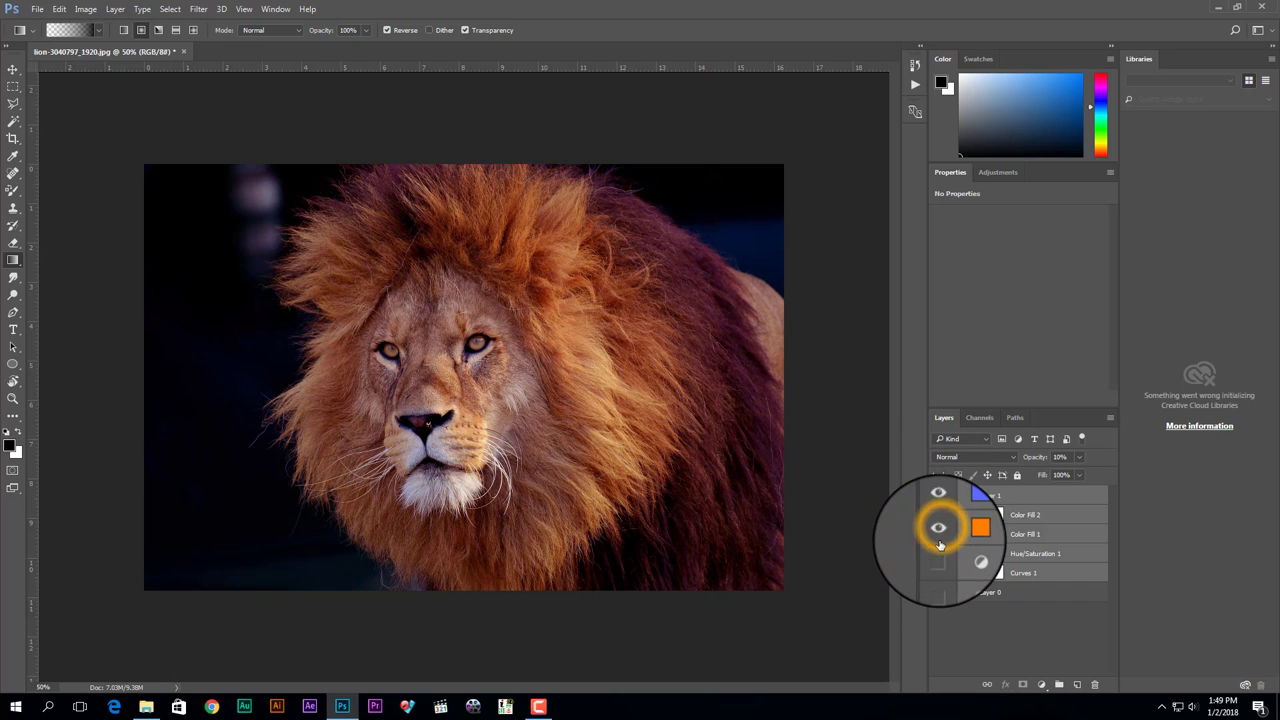
left_click(939, 553)
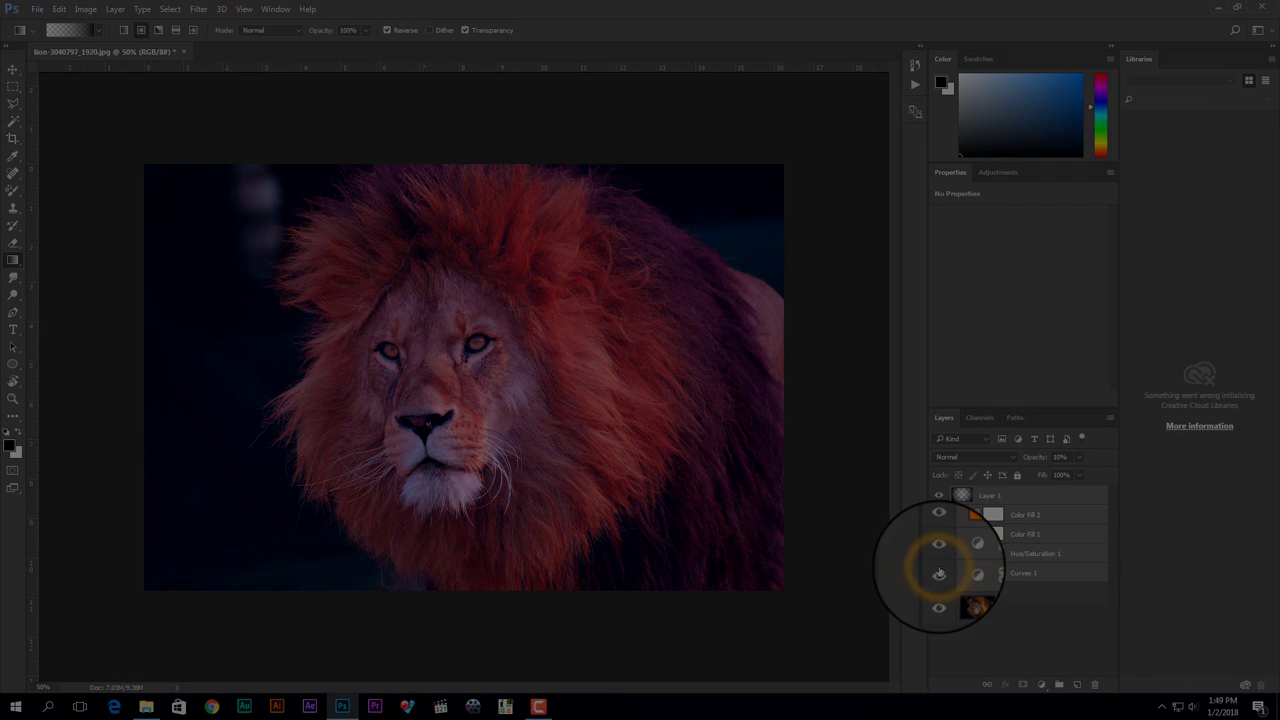